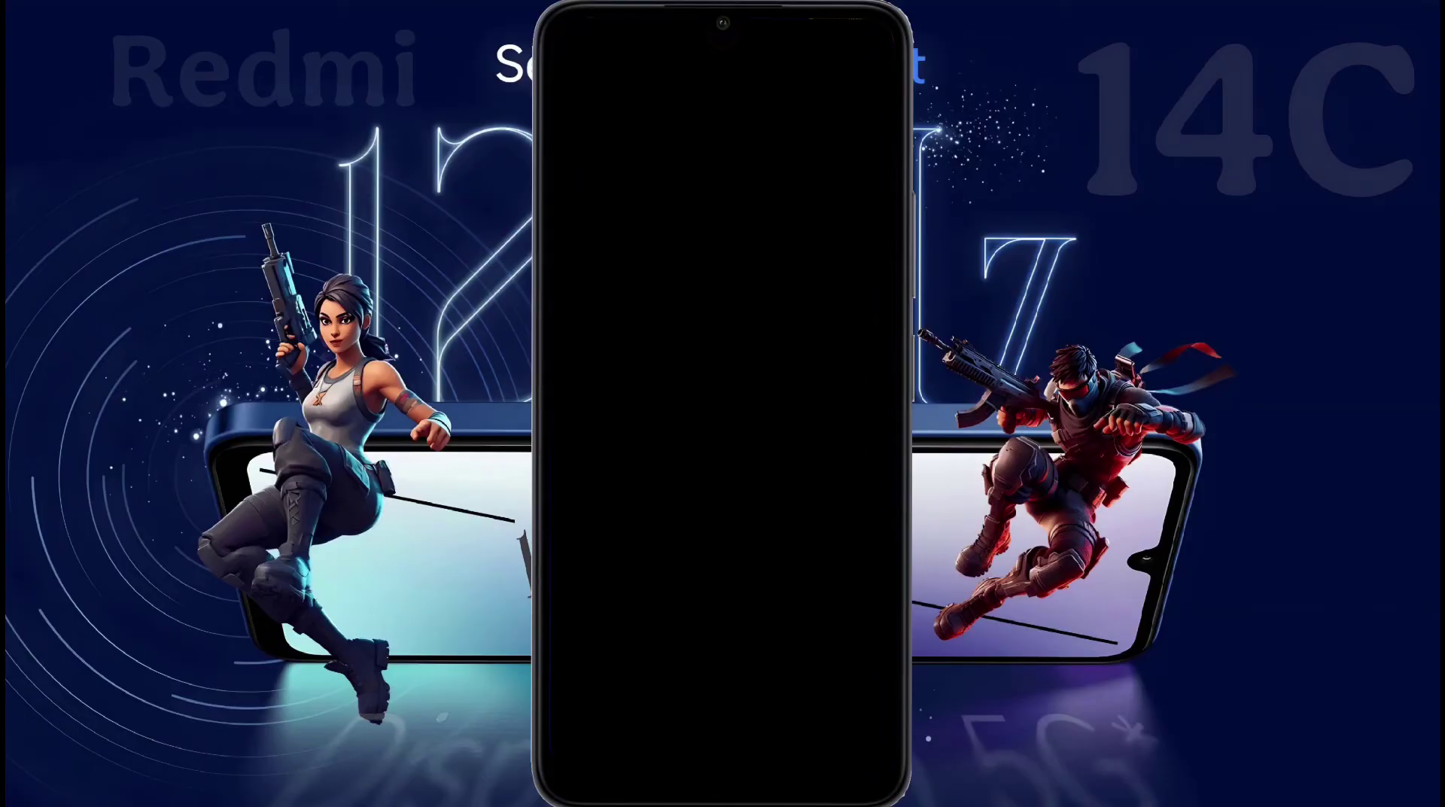
left_click_drag(783, 639, 684, 622)
left_click(849, 649)
left_click(848, 649)
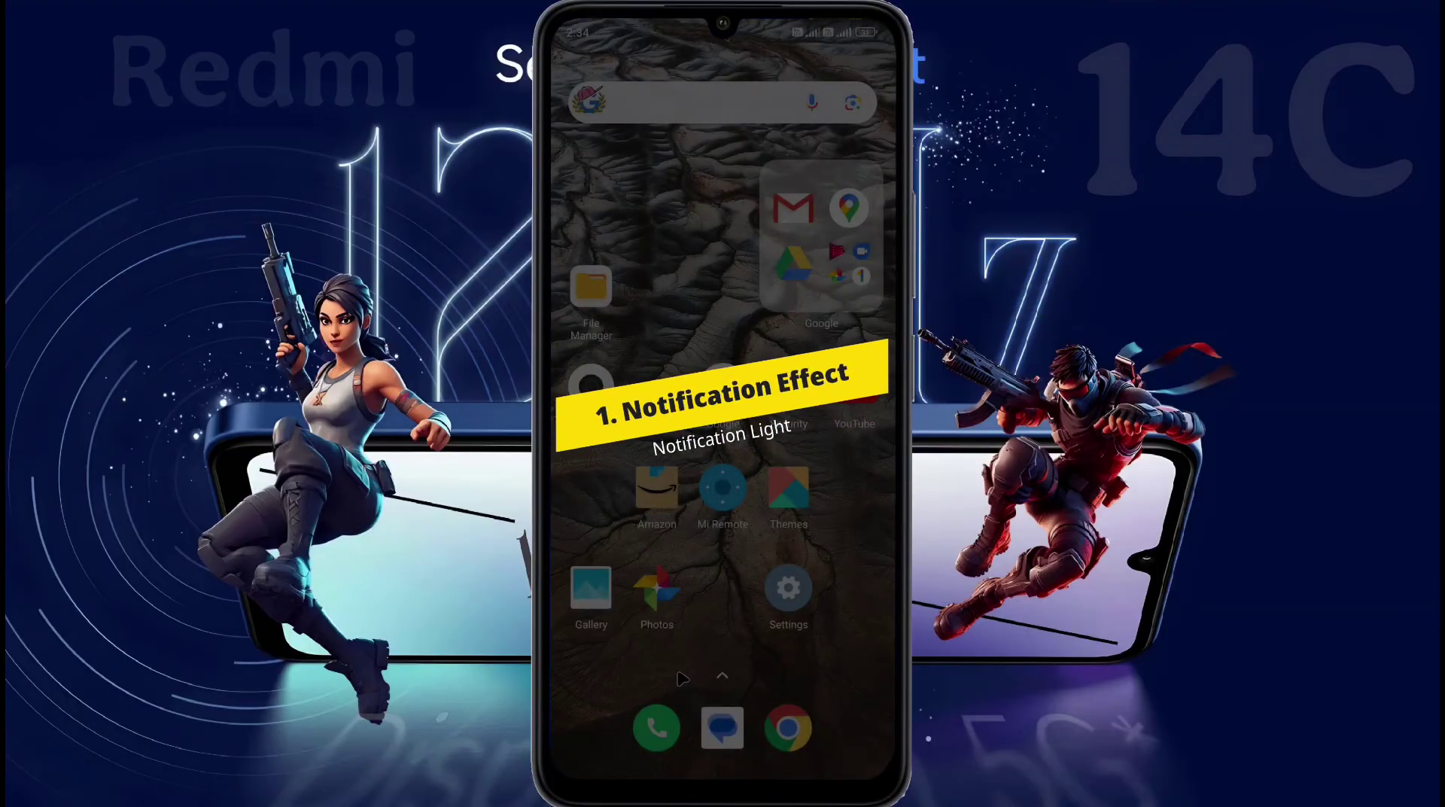
Step: Open the notification effects from the phone's Wallpaper & personalisation settings
left_click(791, 588)
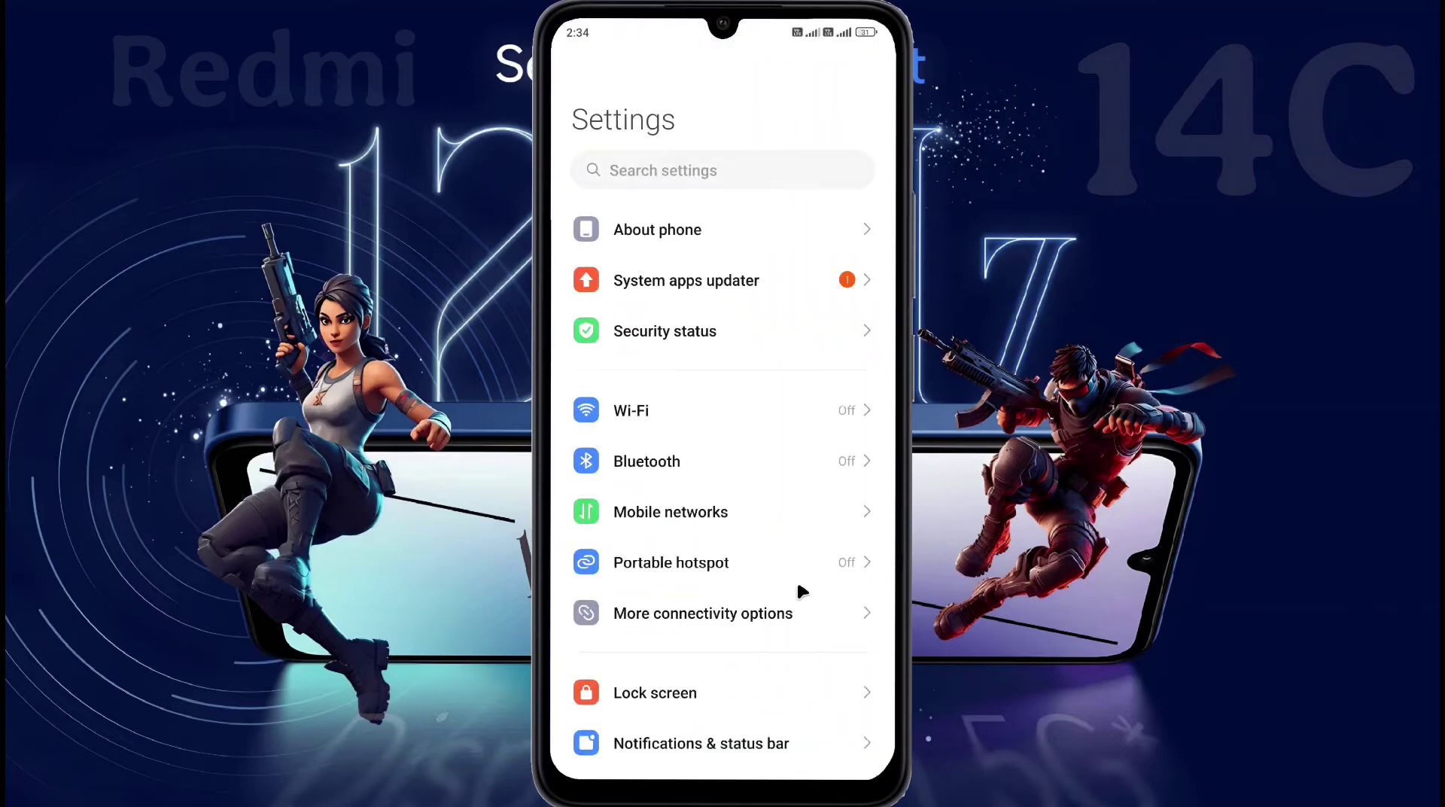
scroll(752, 636, "down", 5)
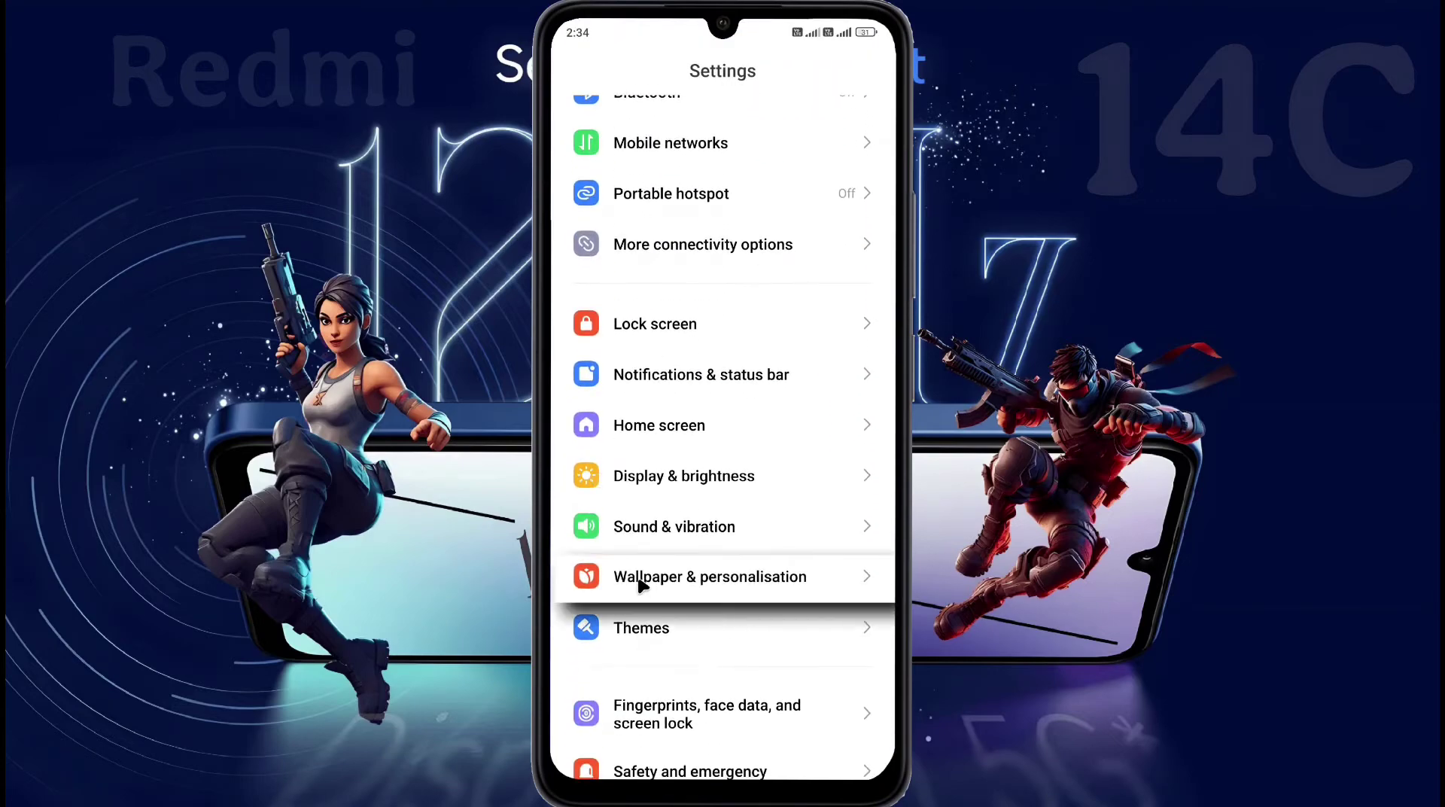
left_click(741, 586)
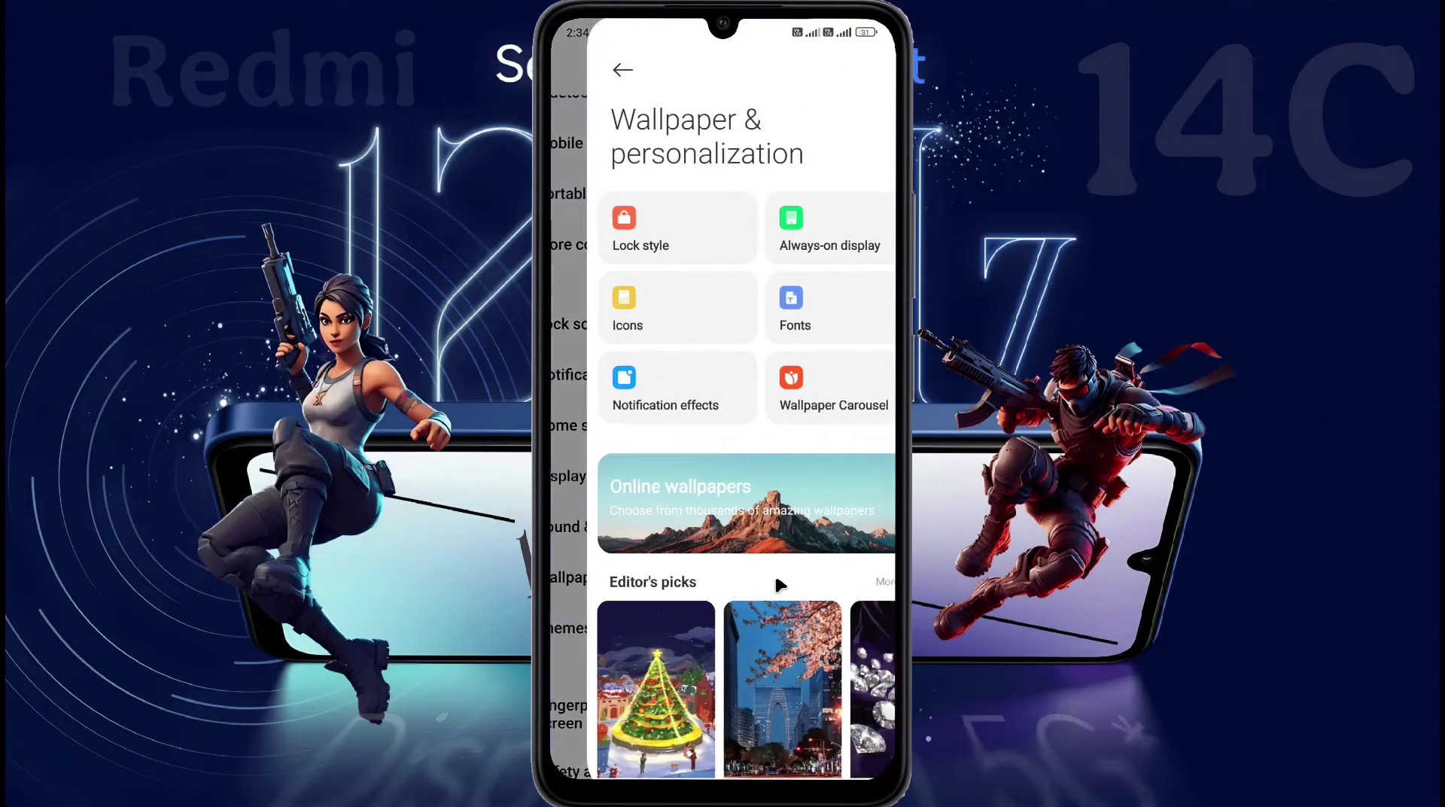
left_click(624, 398)
Step: Preview the Pulse (Blue), Starlight and Pulse (Red) notification effects one after another
left_click(715, 611)
left_click(806, 648)
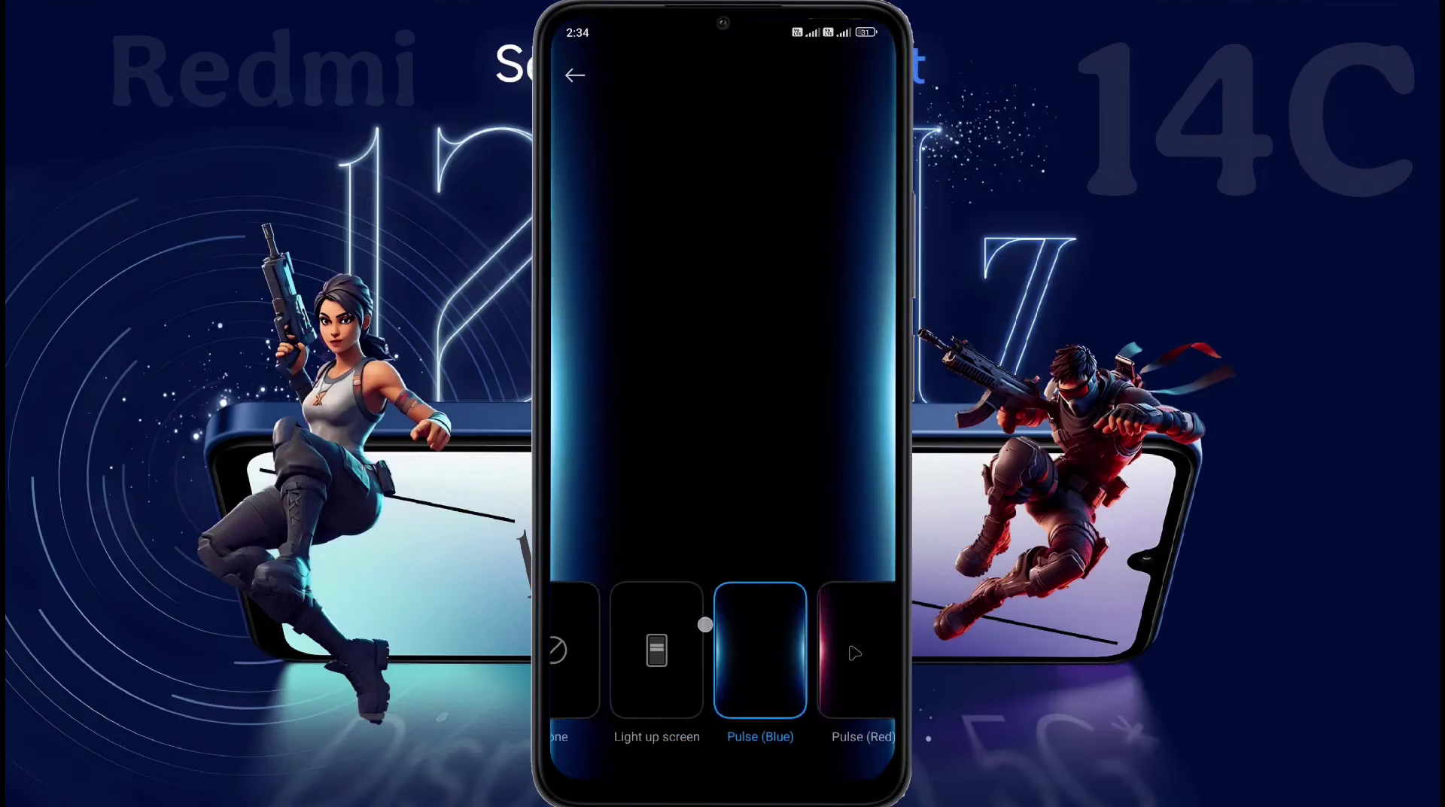
left_click(848, 649)
left_click(848, 649)
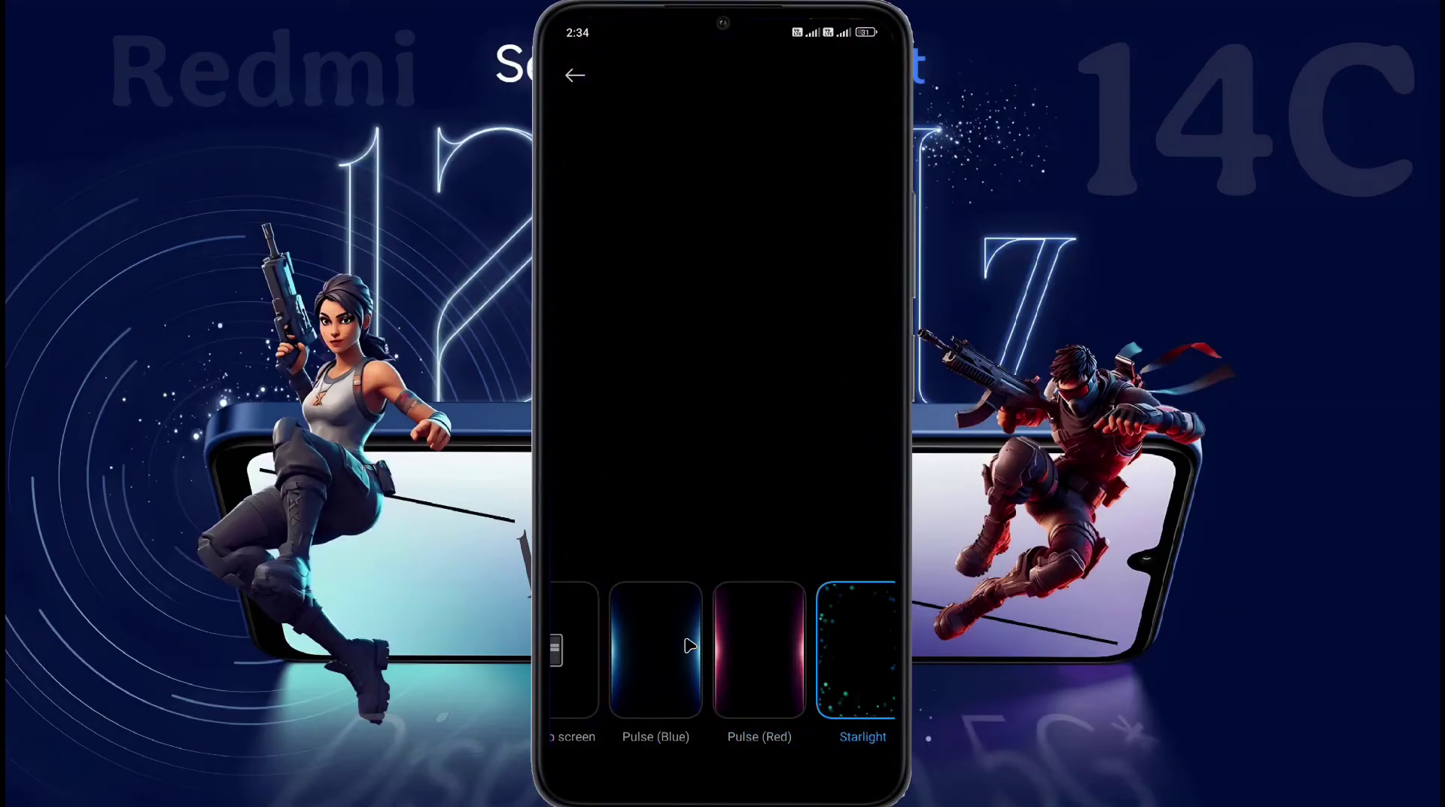
left_click(729, 649)
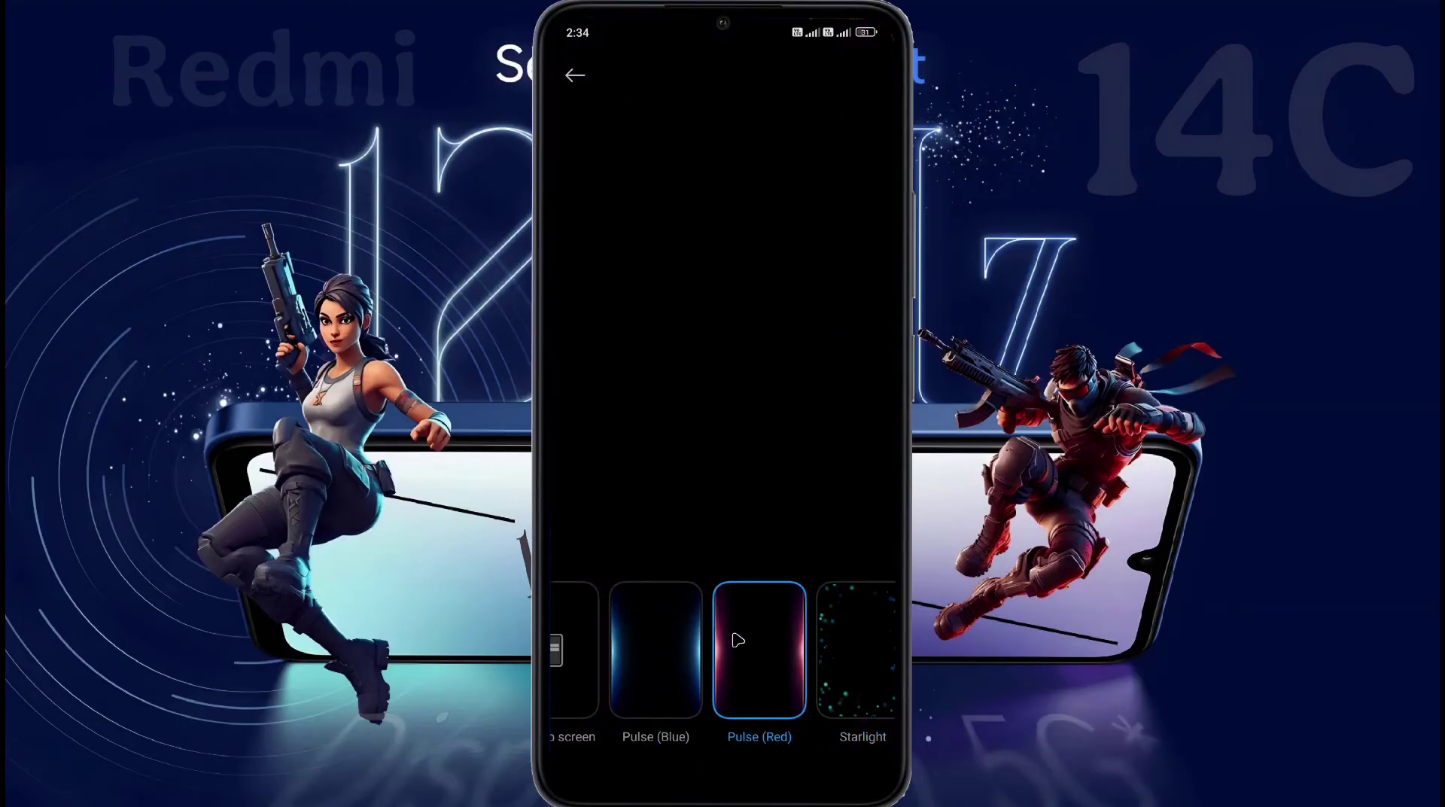
middle_click(733, 635)
key("alt+p")
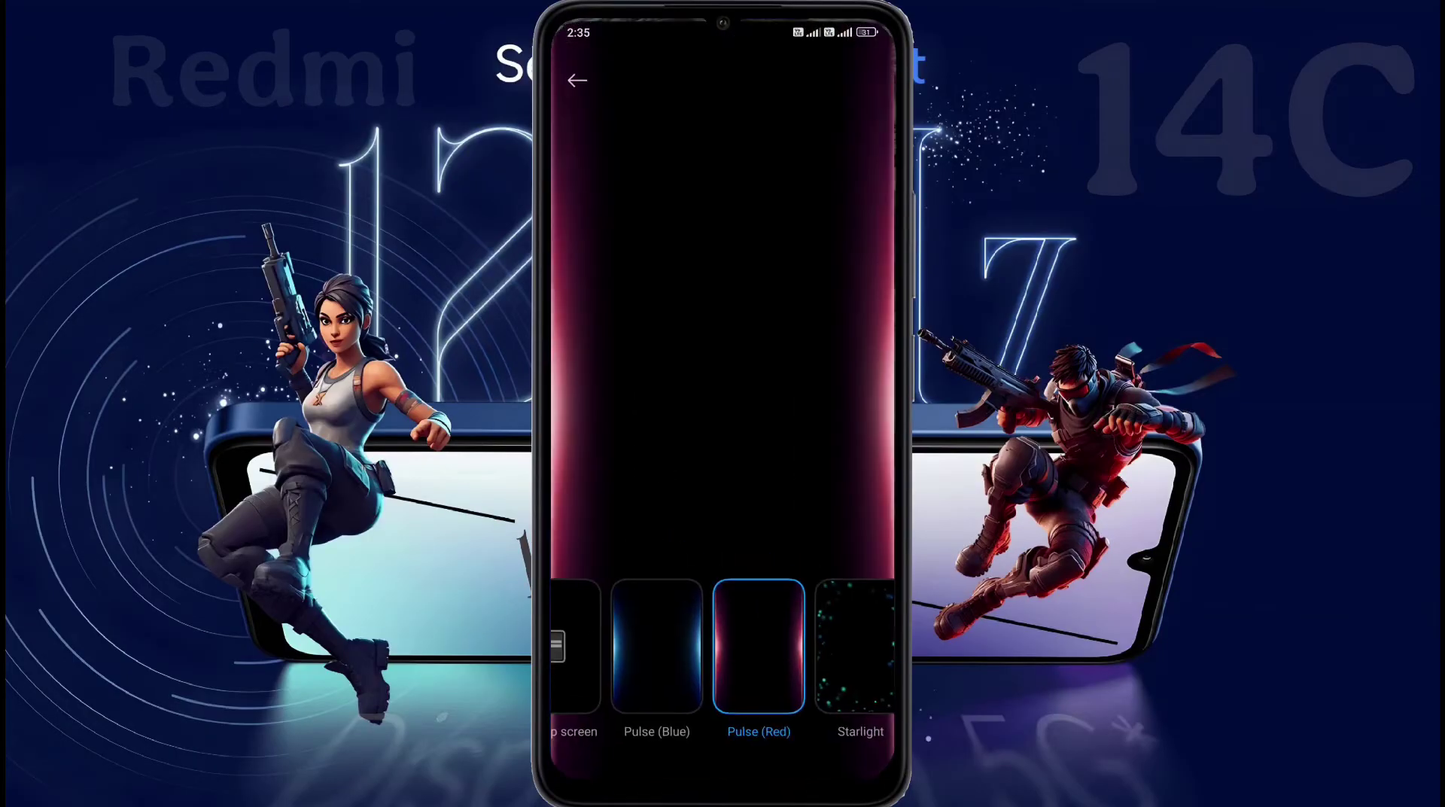
left_click_drag(663, 646, 828, 646)
left_click(617, 649)
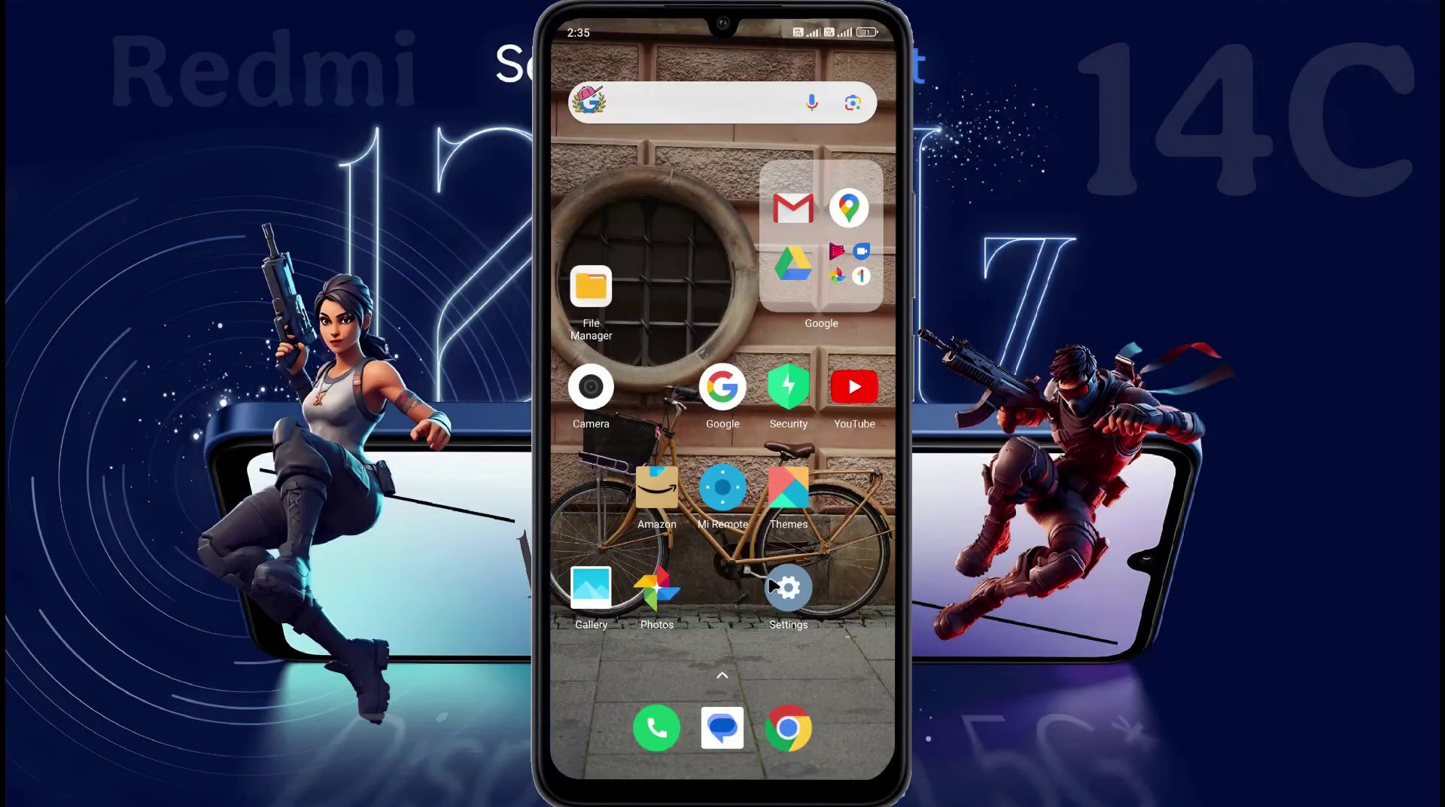
Step: Open Beam for notifications among the hearing options of the phone's accessibility settings
left_click(787, 588)
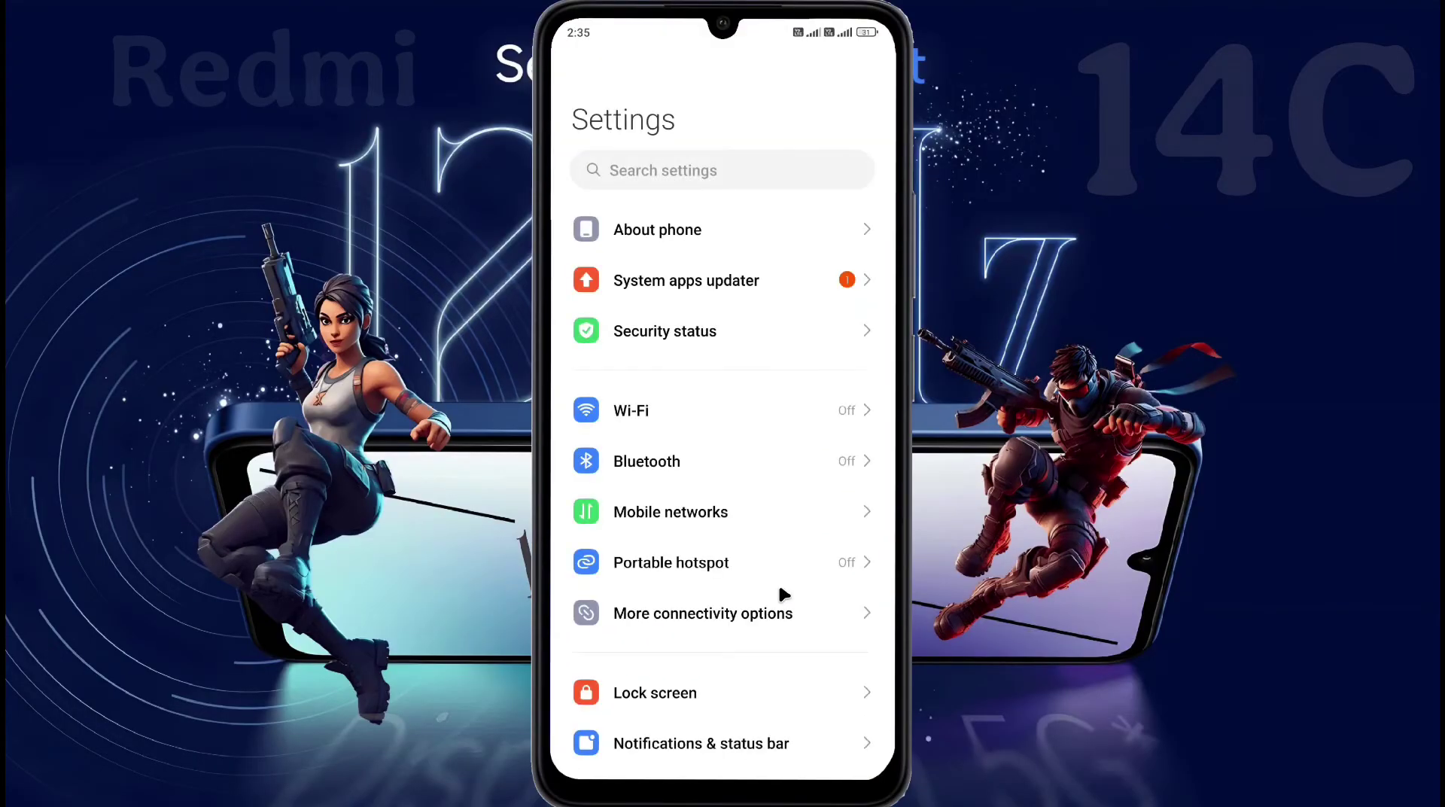
scroll(780, 588, "down", 8)
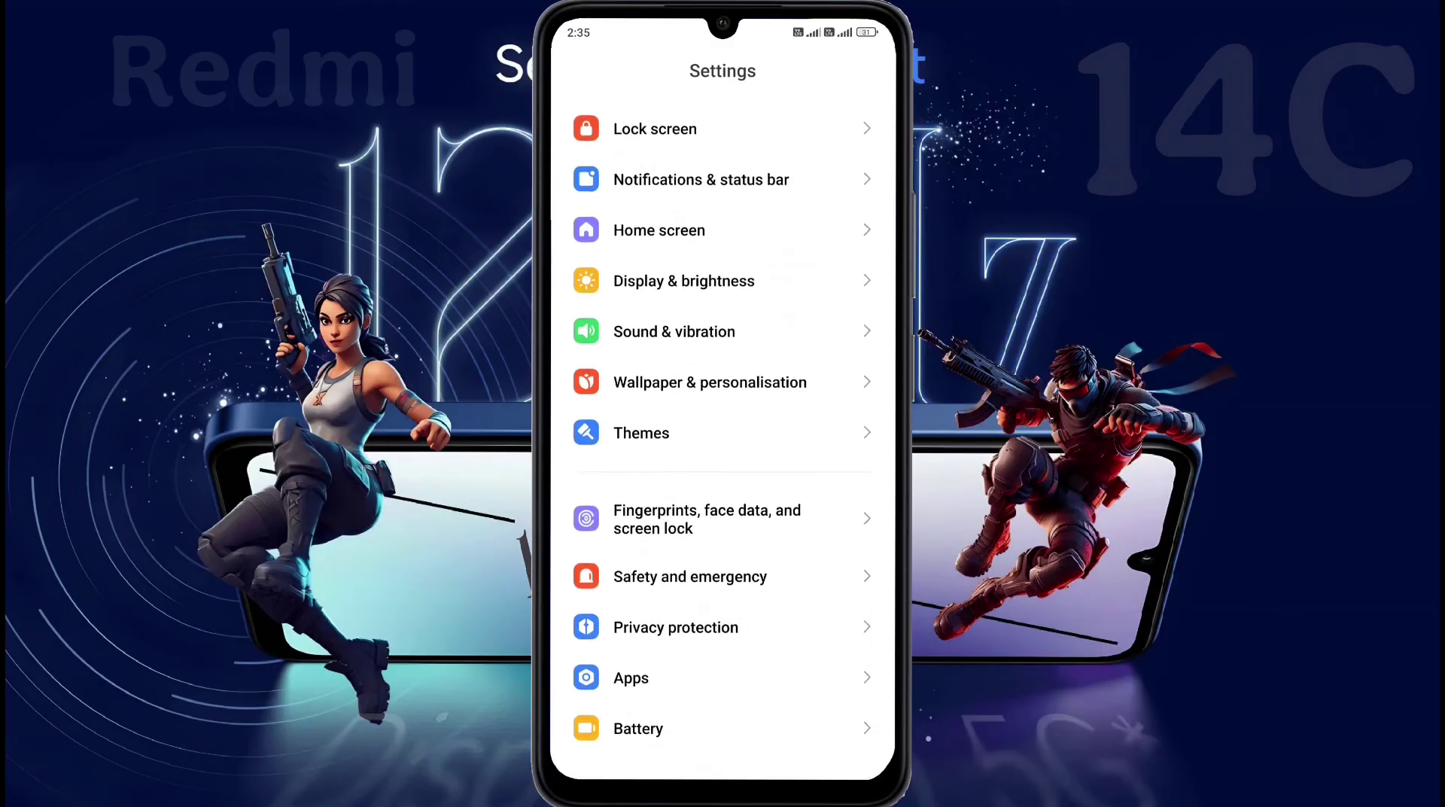
scroll(649, 582, "down", 3)
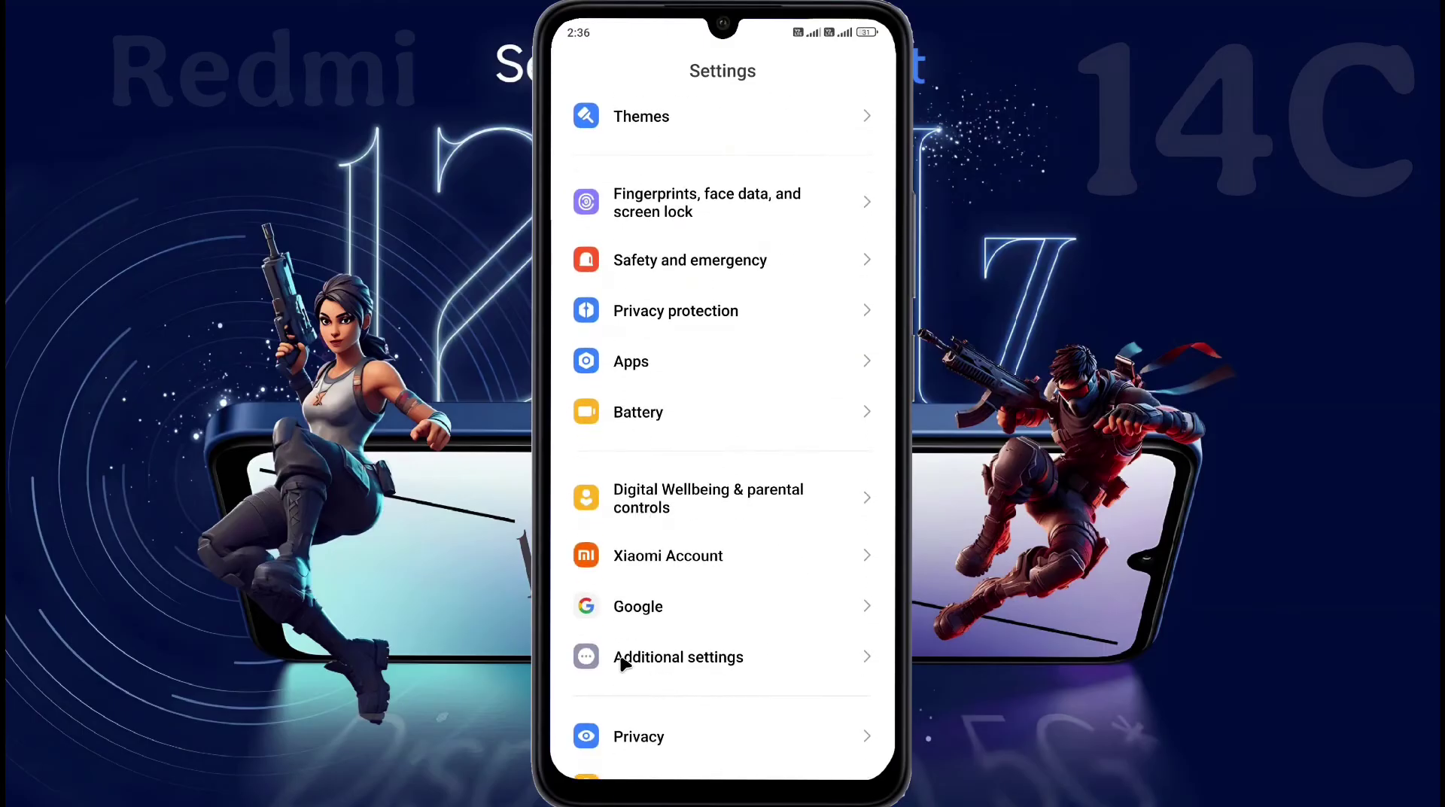
left_click(725, 659)
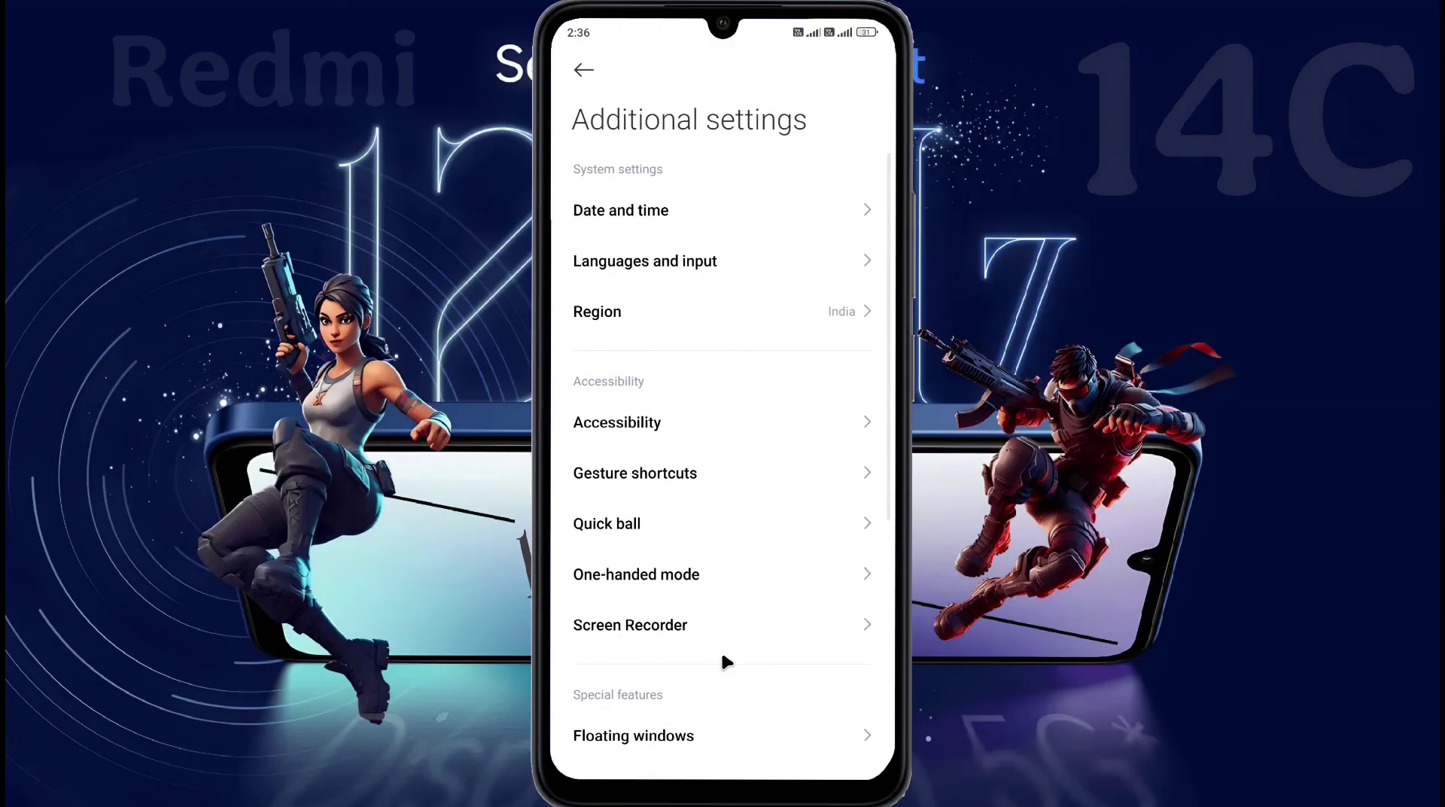
left_click(629, 423)
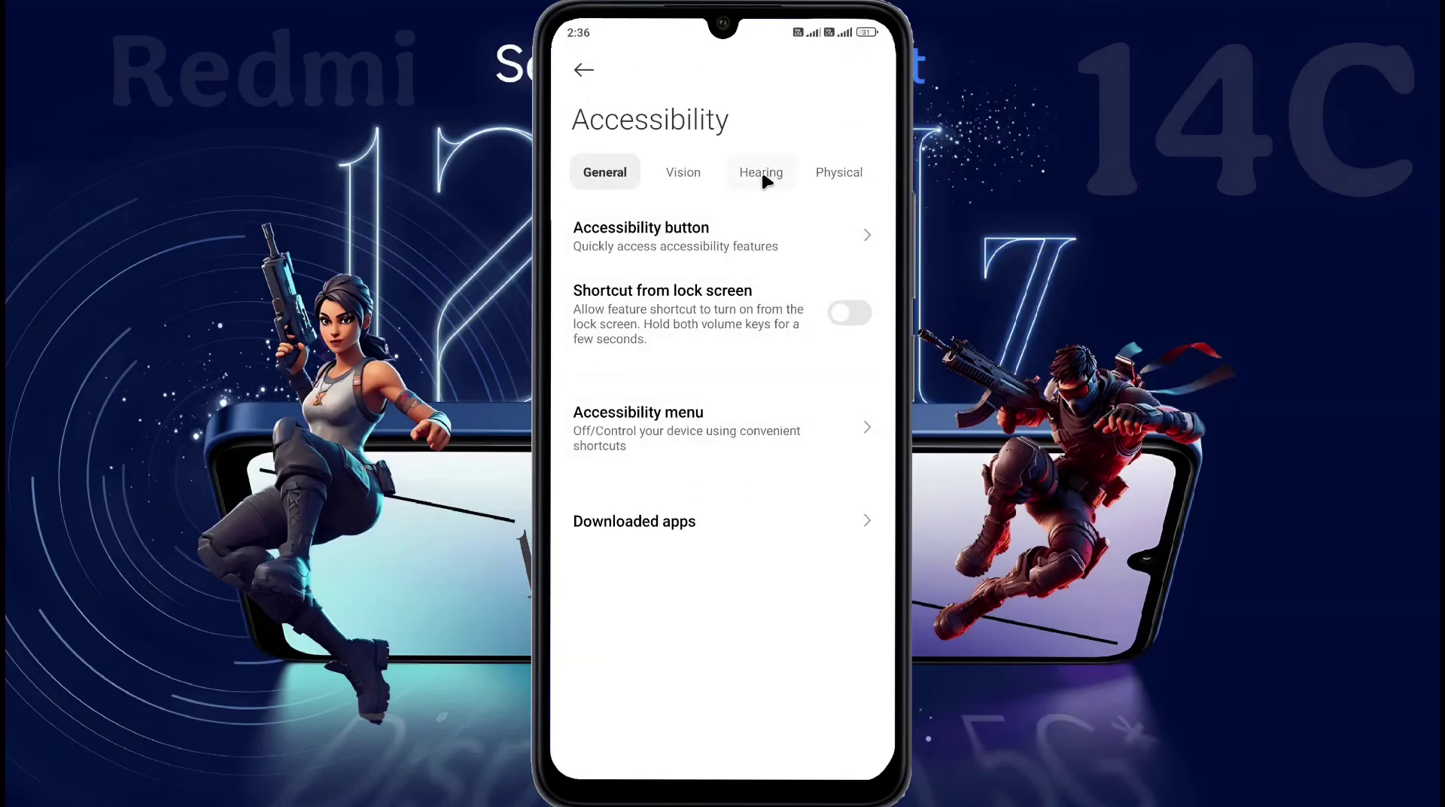
left_click(761, 175)
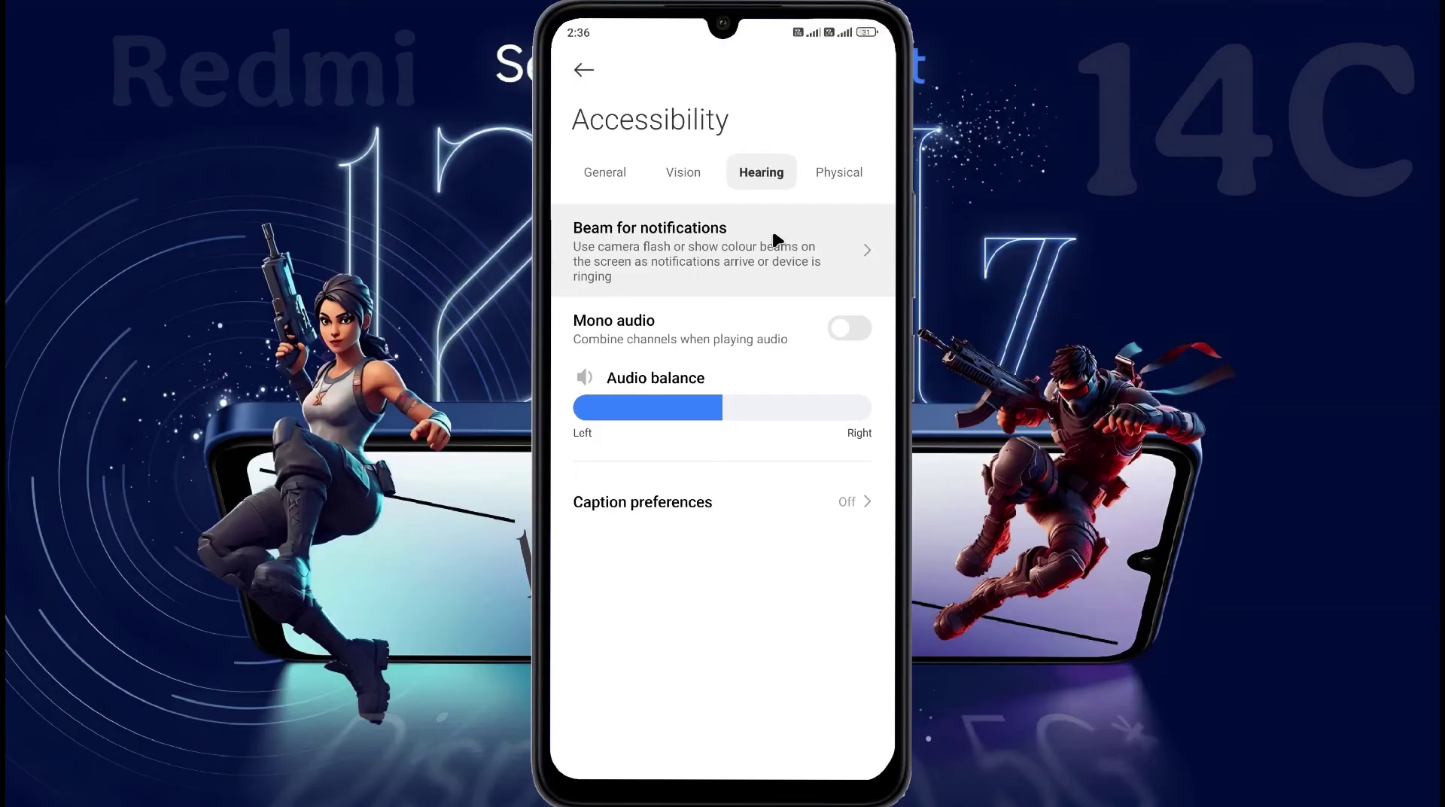
left_click(709, 244)
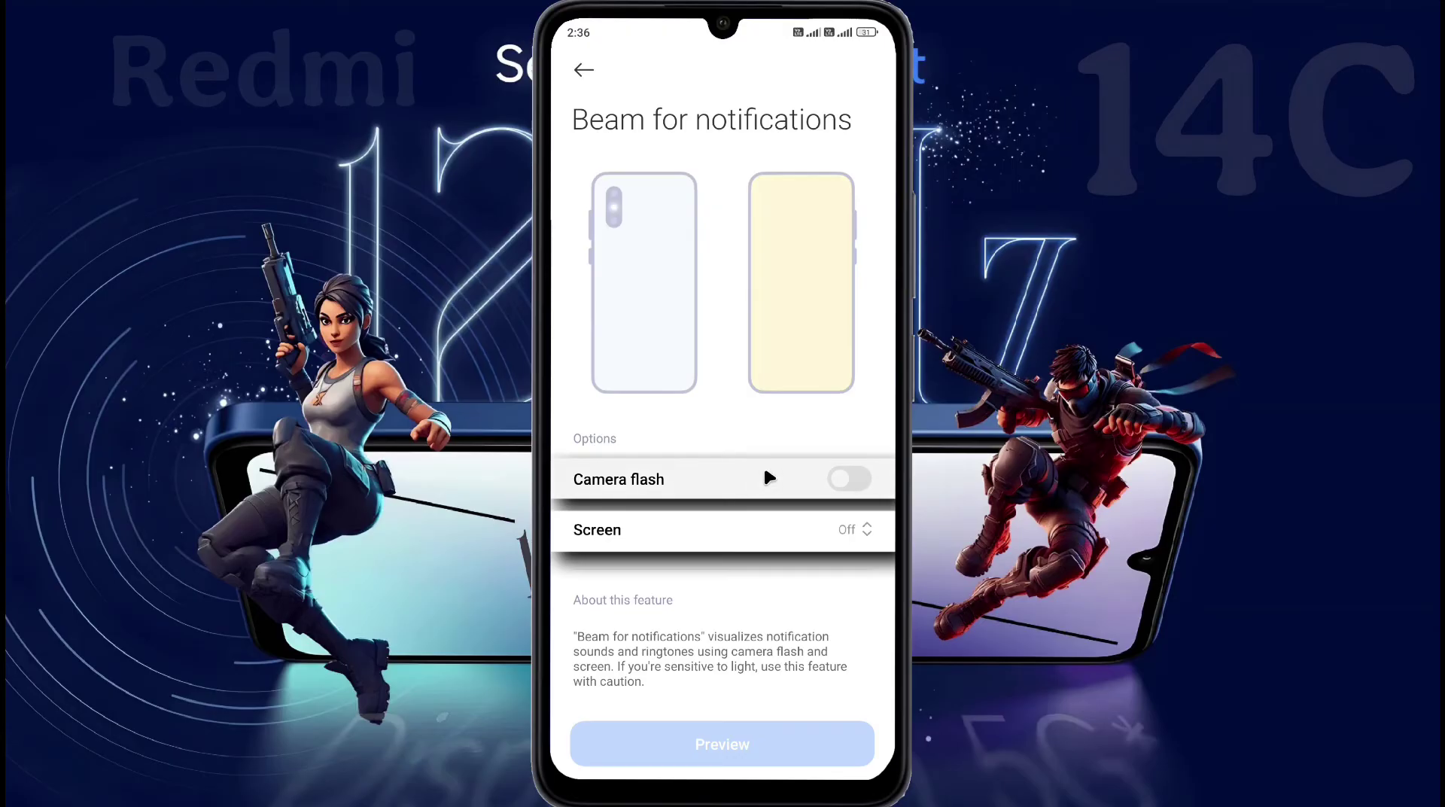
Step: Try the camera flash option of Beam for notifications, and switch it off again
left_click(846, 479)
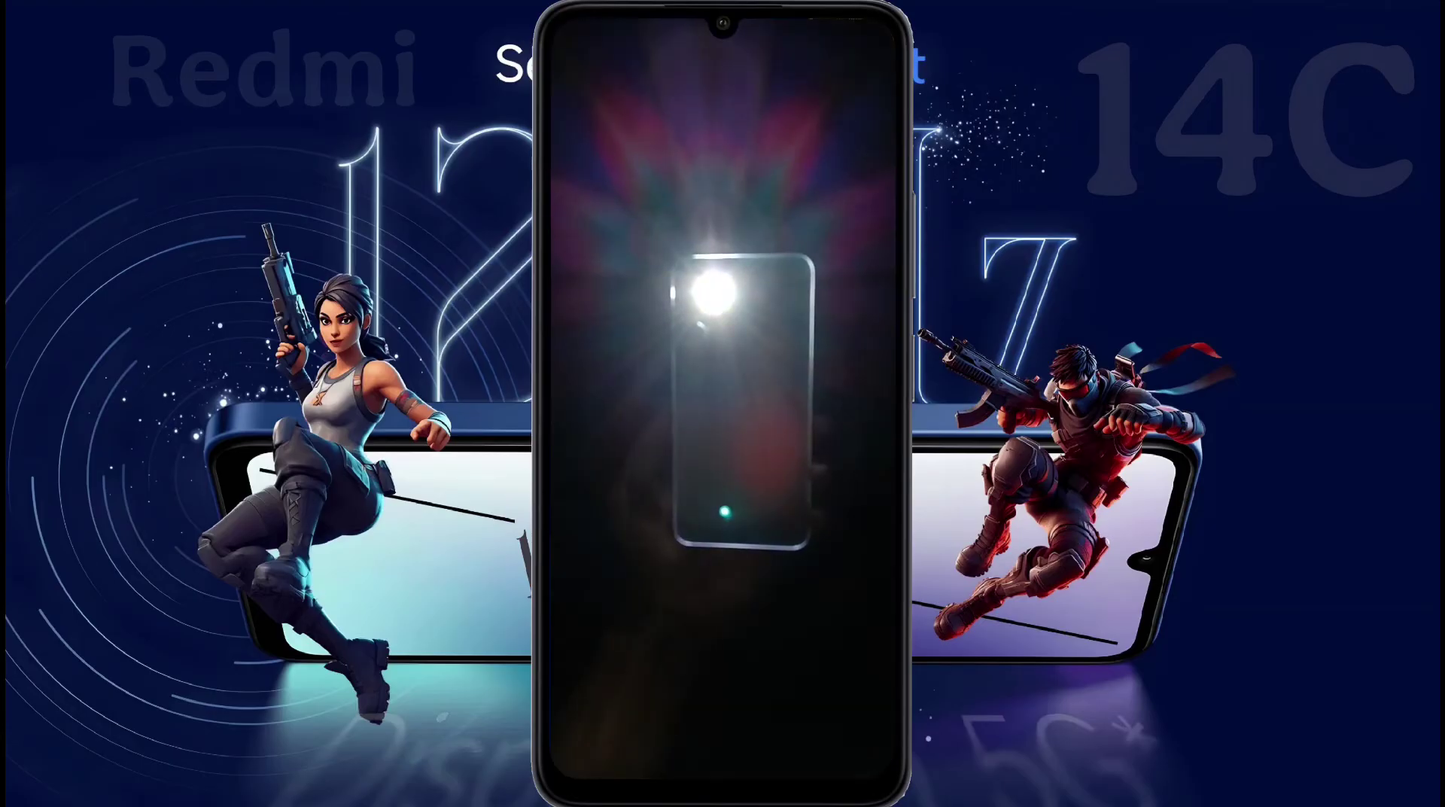
left_click(837, 476)
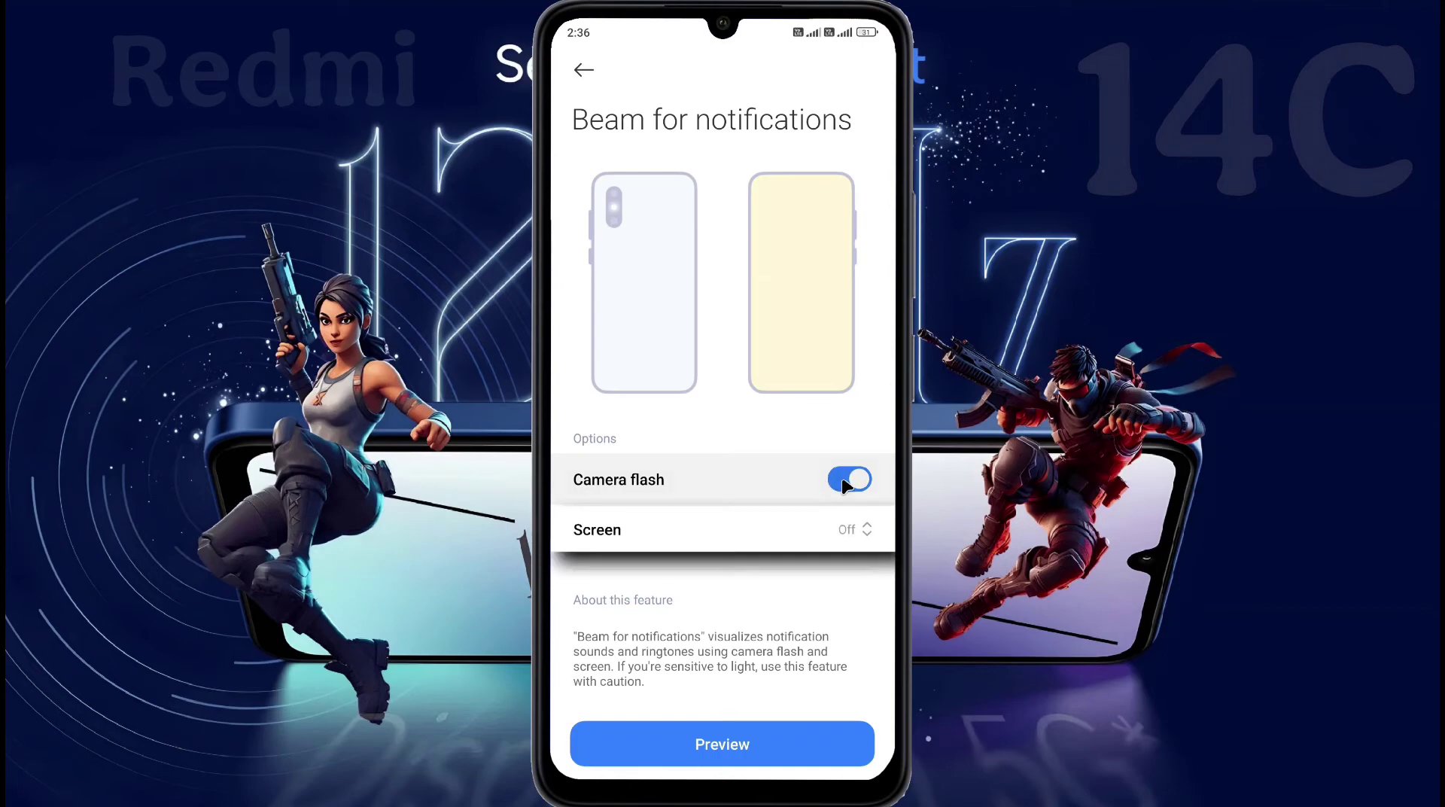
left_click(837, 479)
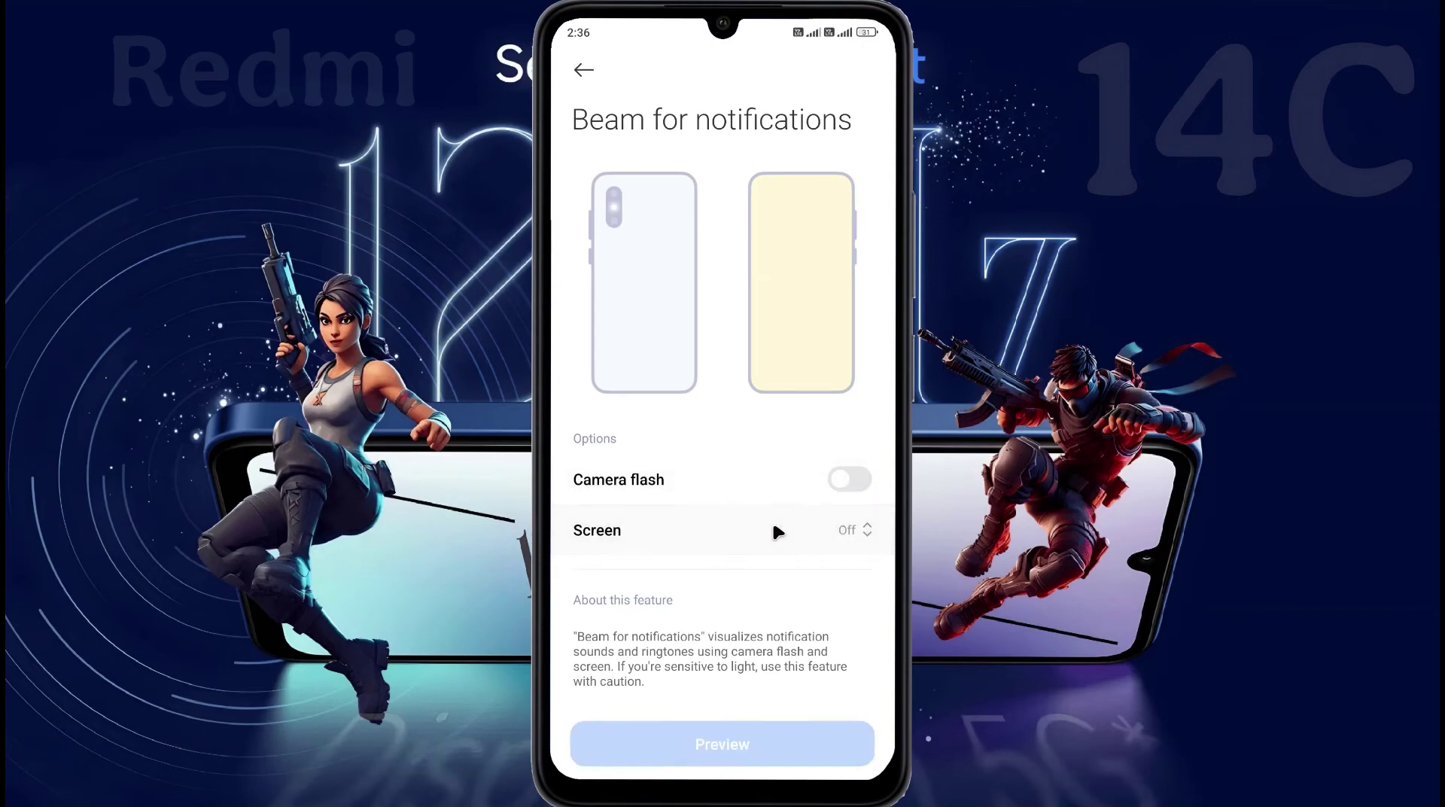
Step: Set the screen beam colour to Yellow and turn on the camera flash for notifications
left_click(774, 529)
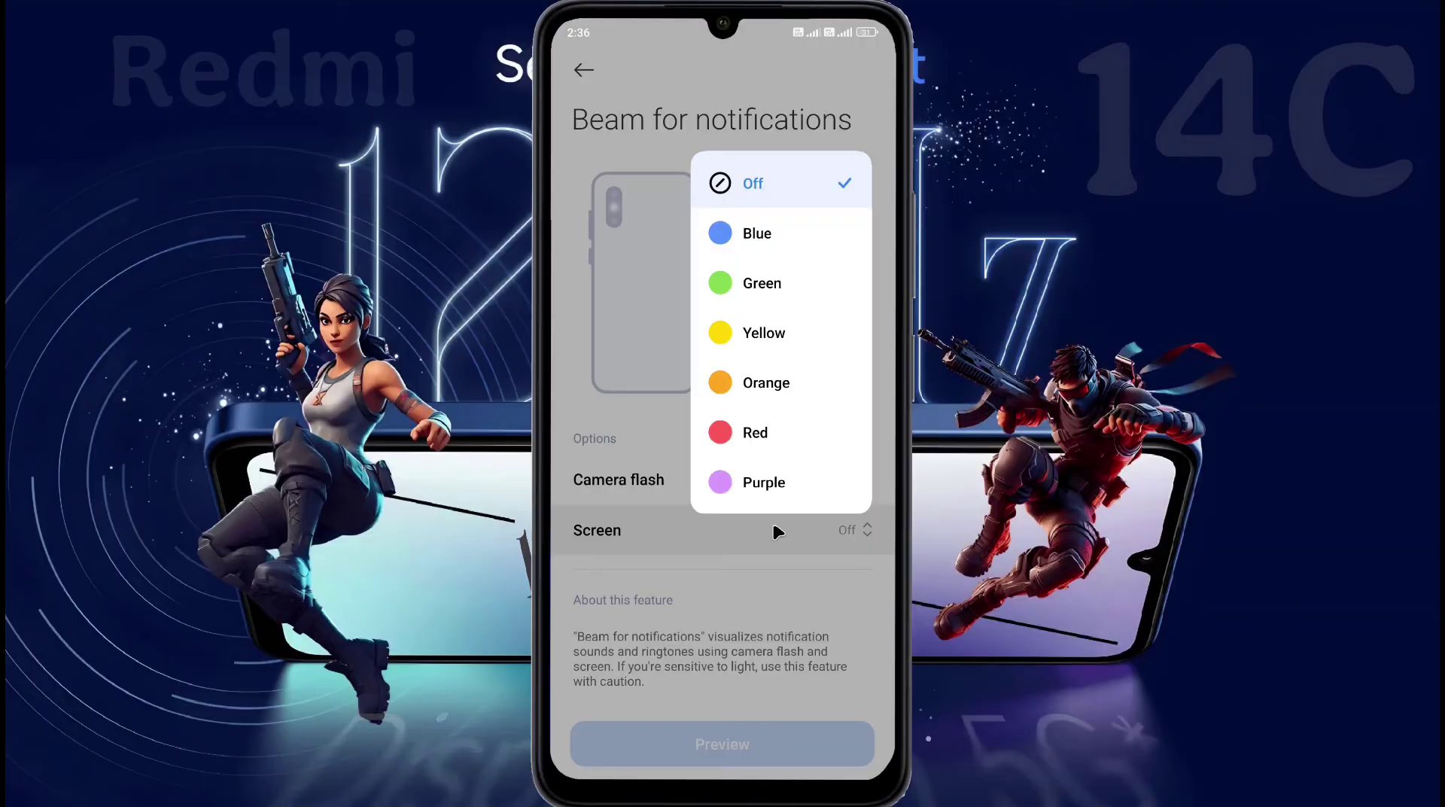
left_click(766, 342)
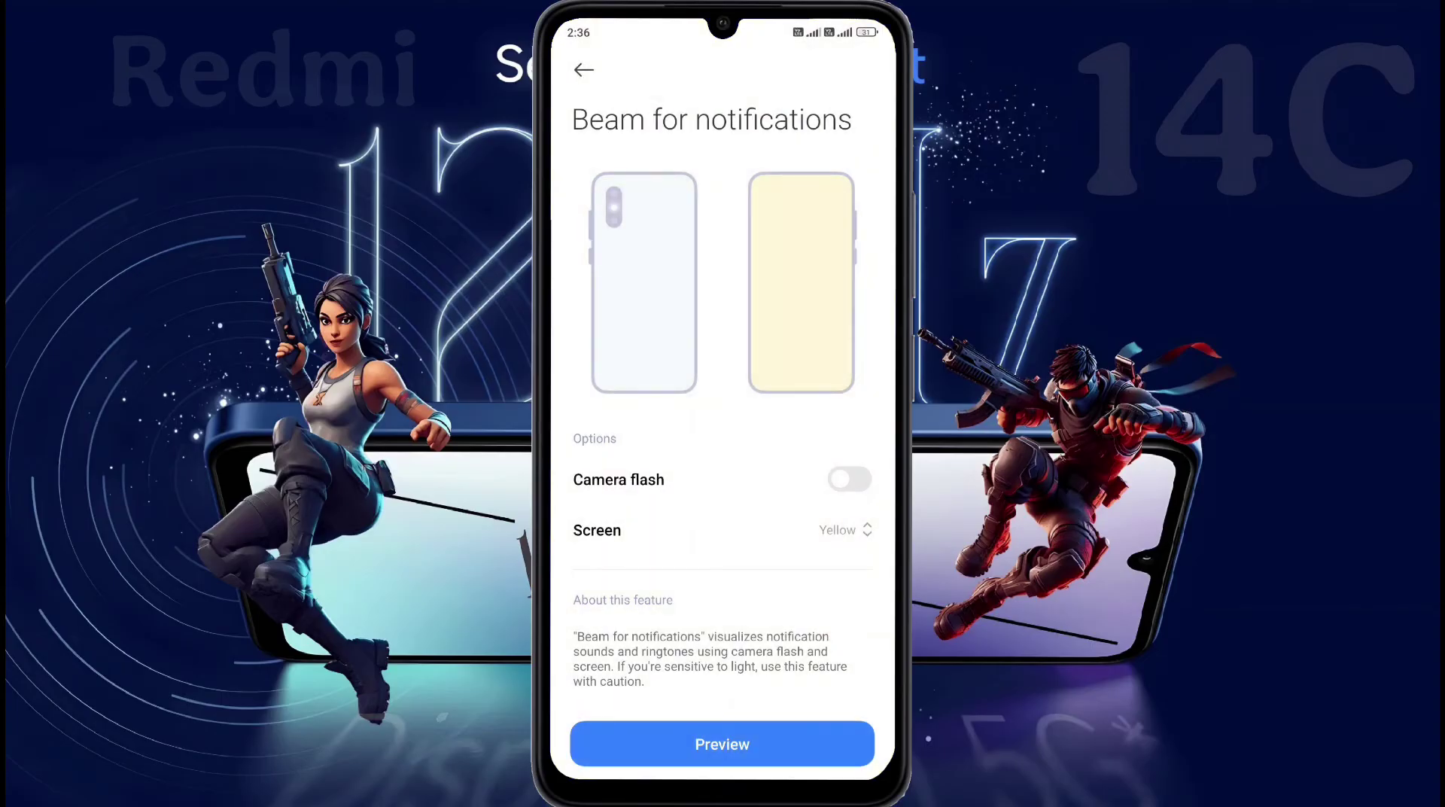
left_click(849, 478)
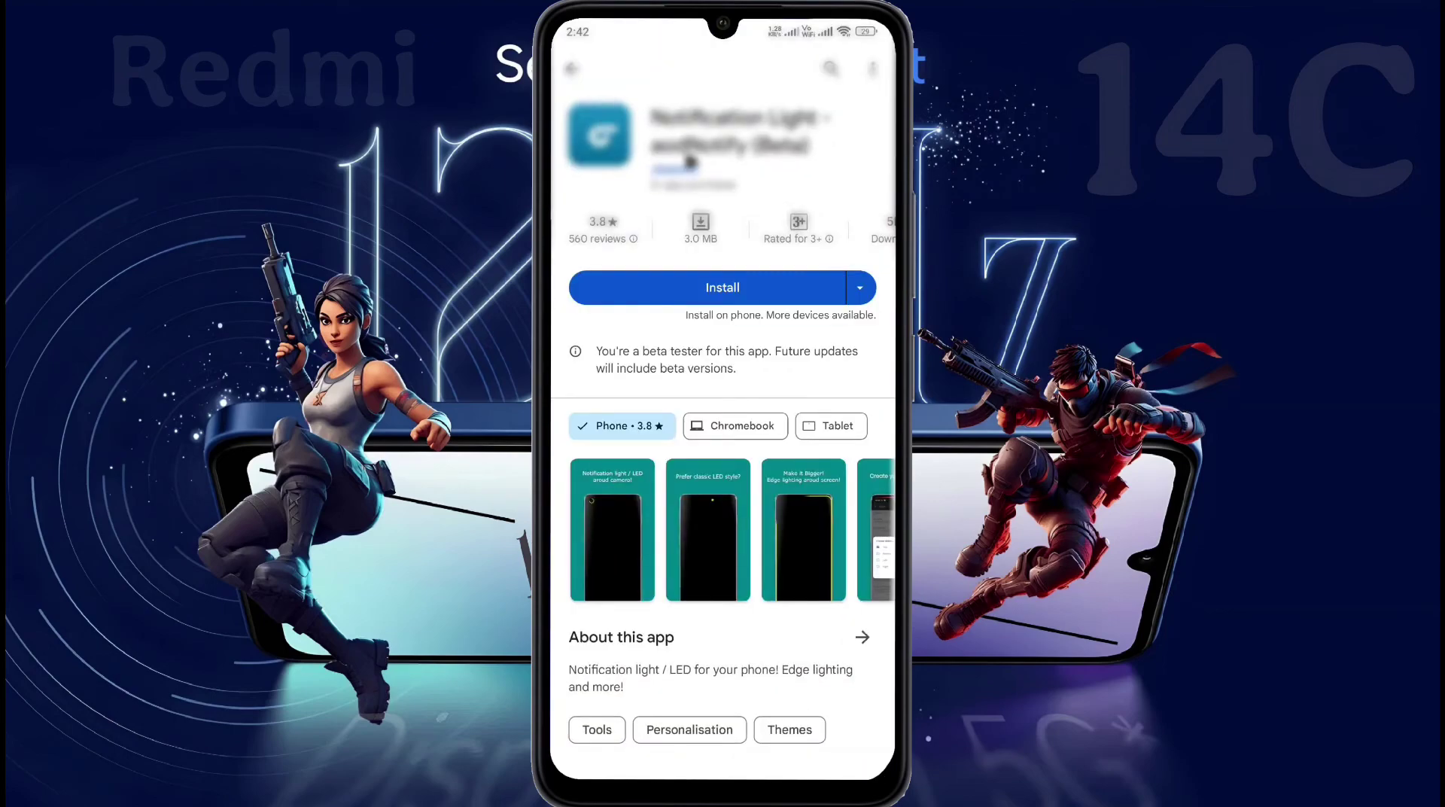
Step: Install Notification Light - aodNotify (Beta) from the Play Store and open its setup instructions
left_click(679, 289)
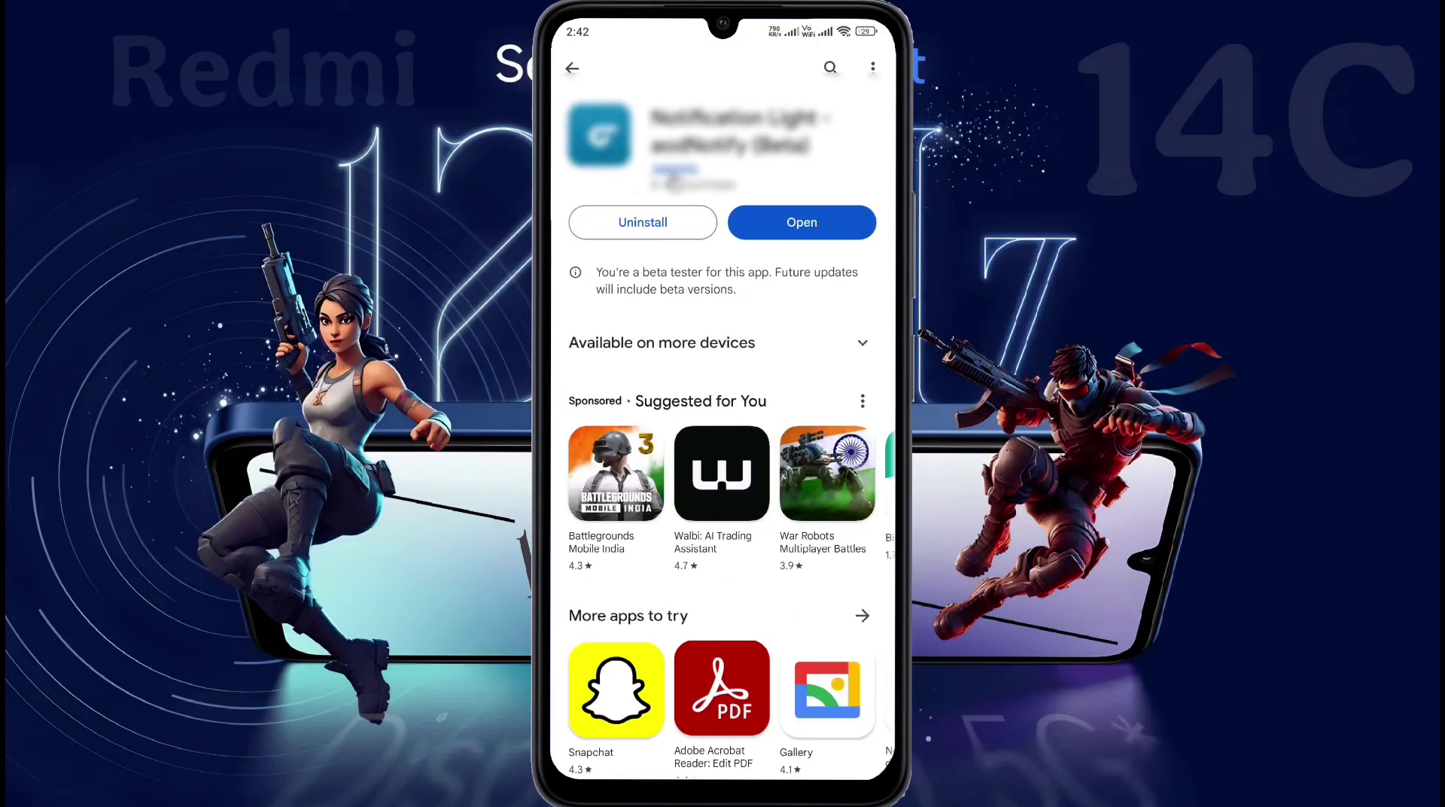
left_click(779, 227)
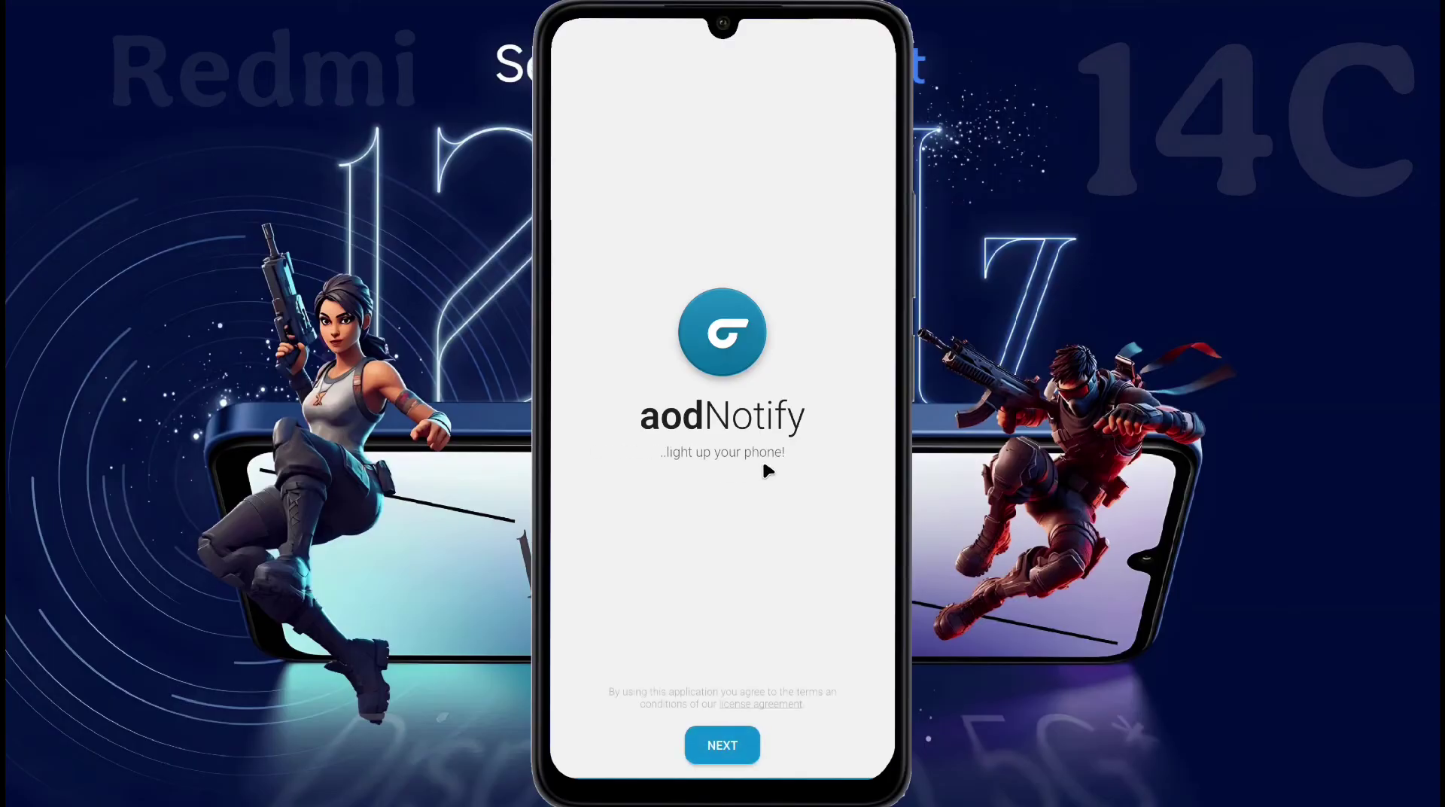
left_click(734, 745)
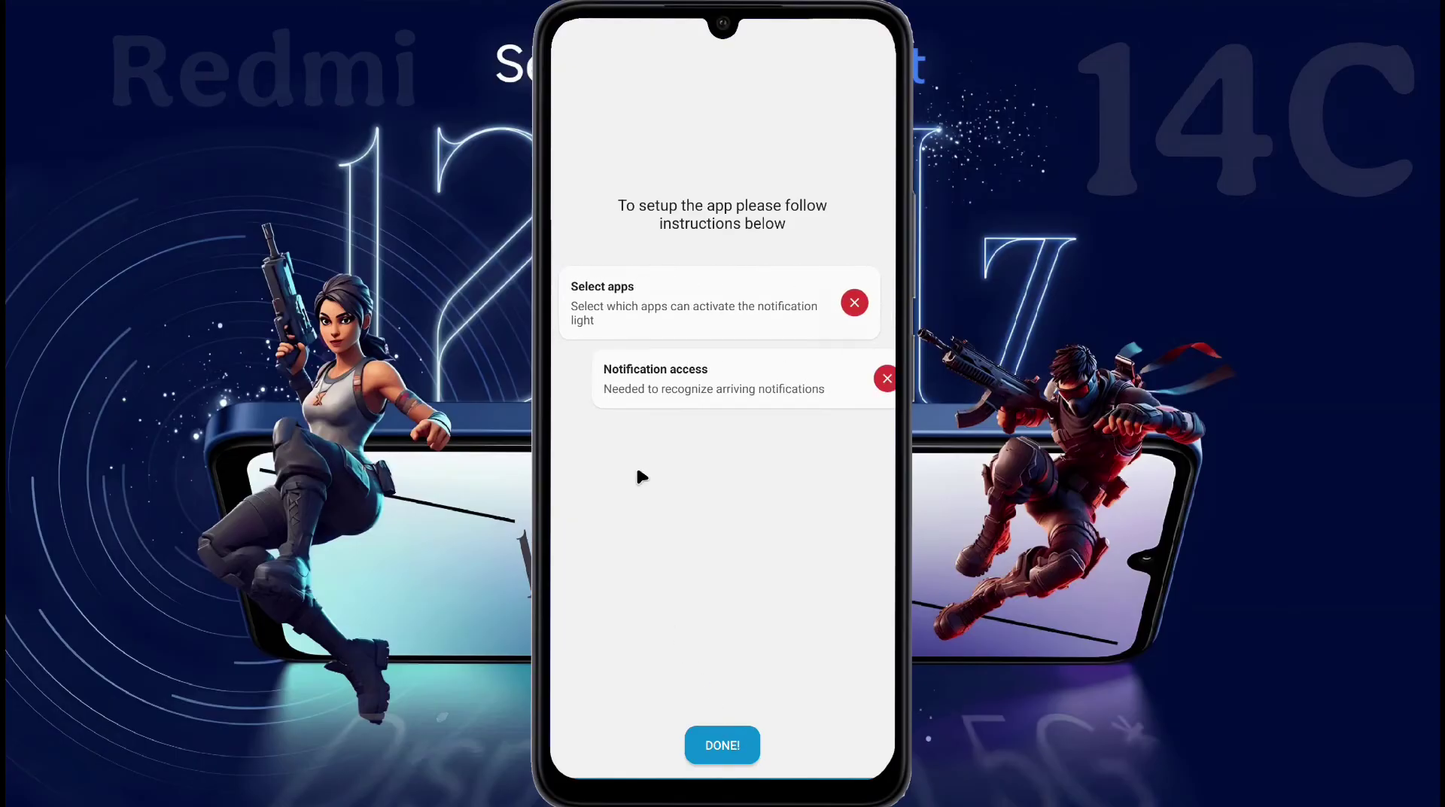
Step: Allow Facebook and several other apps in the list to activate aodNotify's notification light
left_click(702, 315)
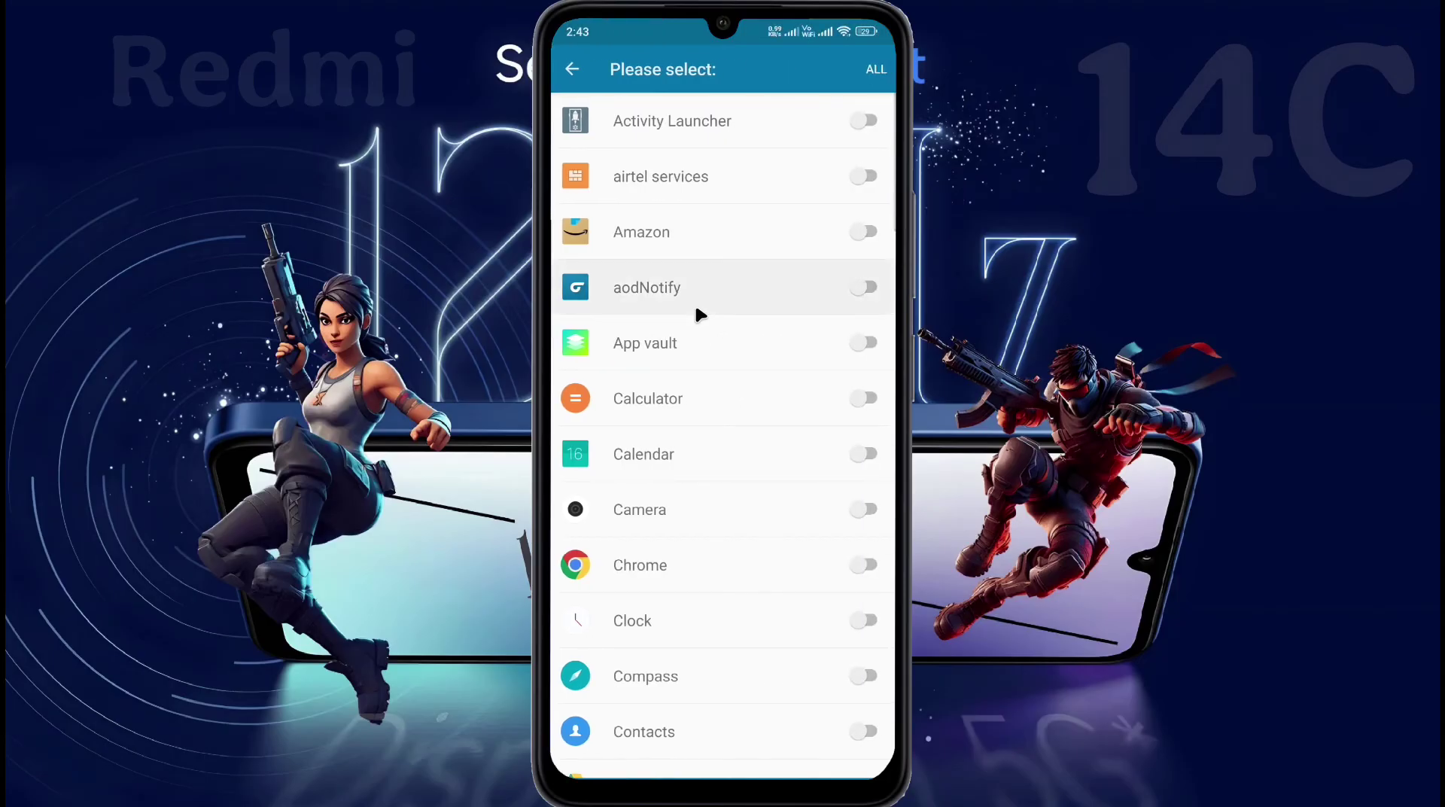
left_click_drag(696, 595, 791, 245)
left_click(865, 498)
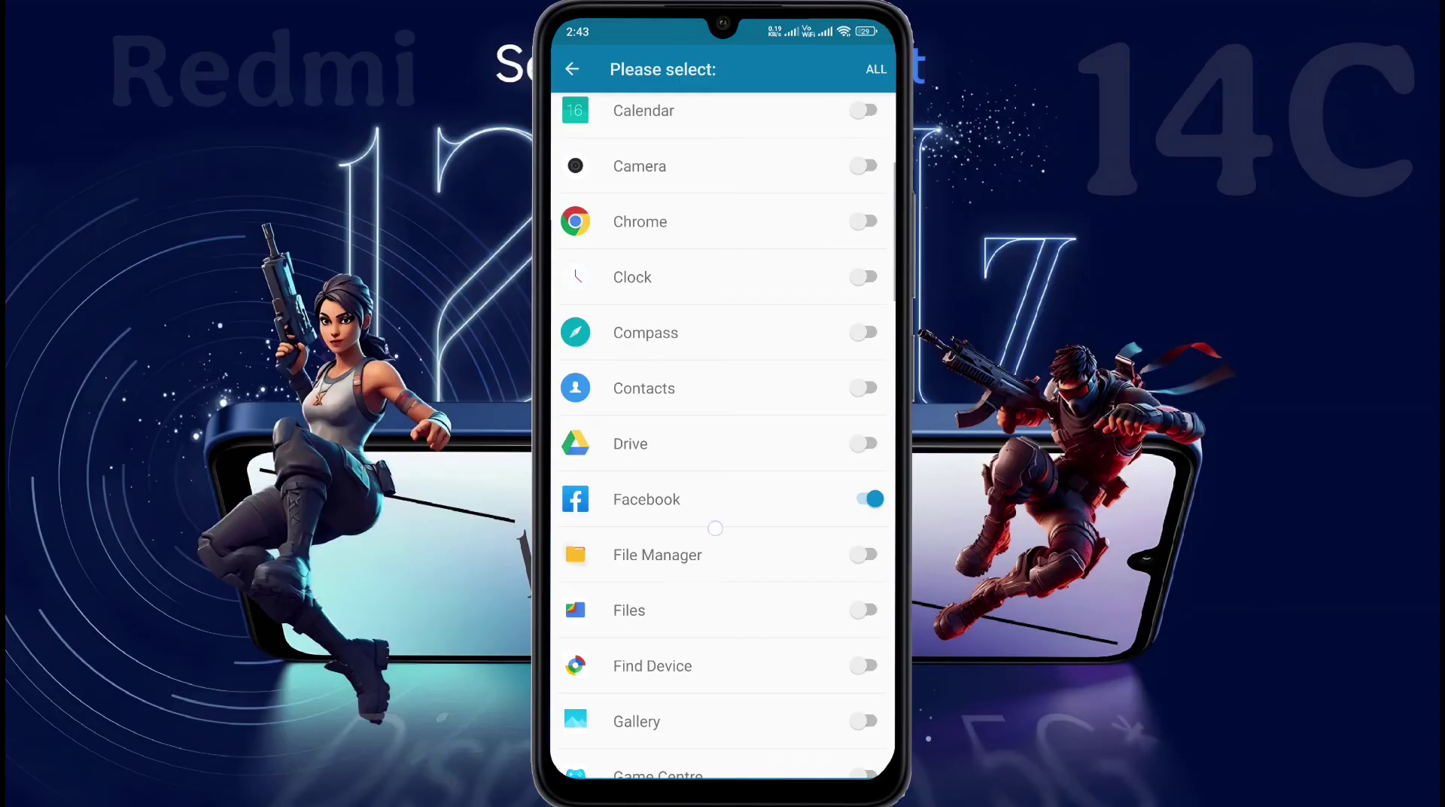
left_click_drag(715, 528, 783, 271)
left_click(865, 355)
left_click_drag(783, 482, 873, 273)
left_click(867, 254)
left_click(873, 305)
left_click_drag(727, 561, 800, 300)
left_click(870, 640)
left_click_drag(766, 376, 766, 602)
key("Escape")
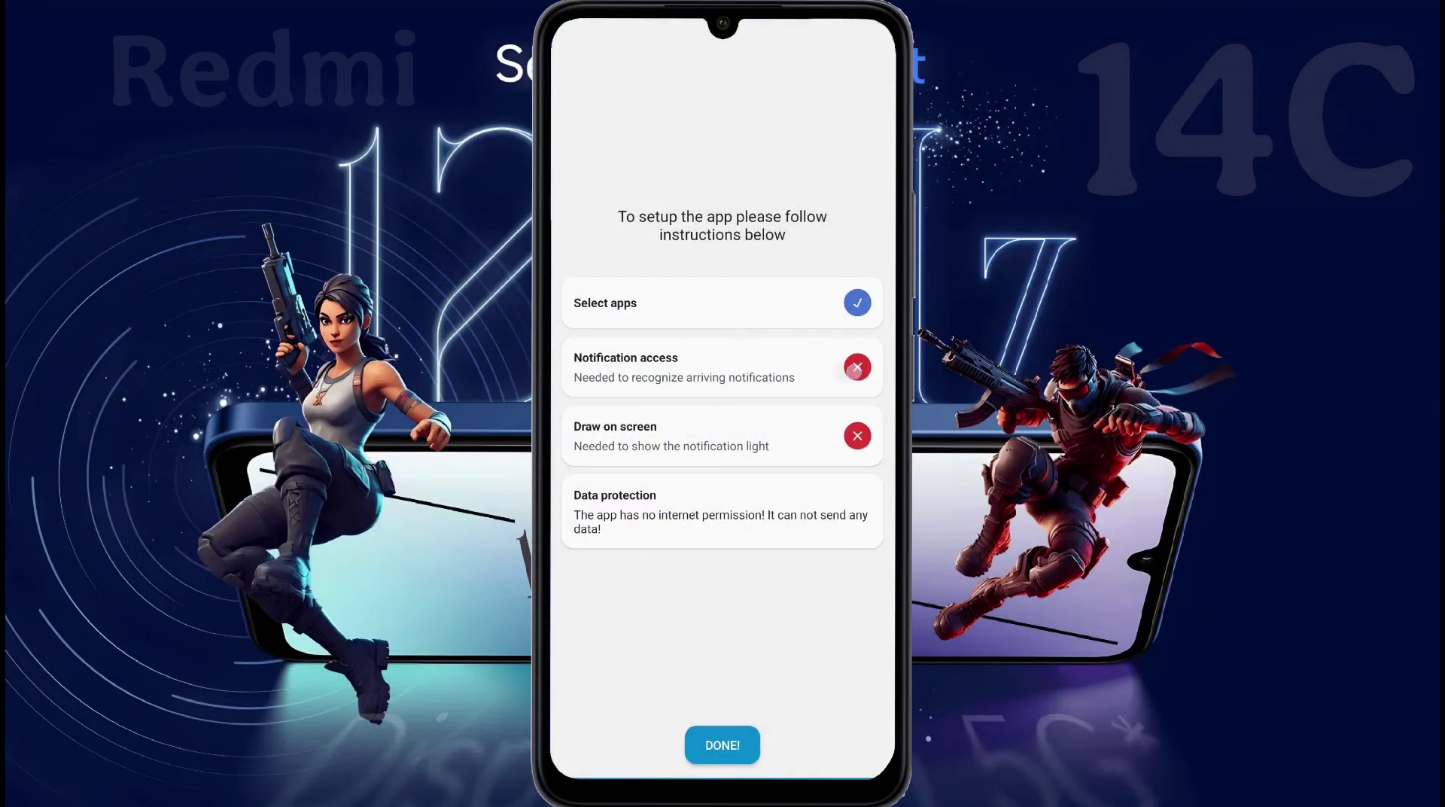
Step: Set aodNotify's background battery setting to No restrictions
left_click(855, 368)
left_click(692, 238)
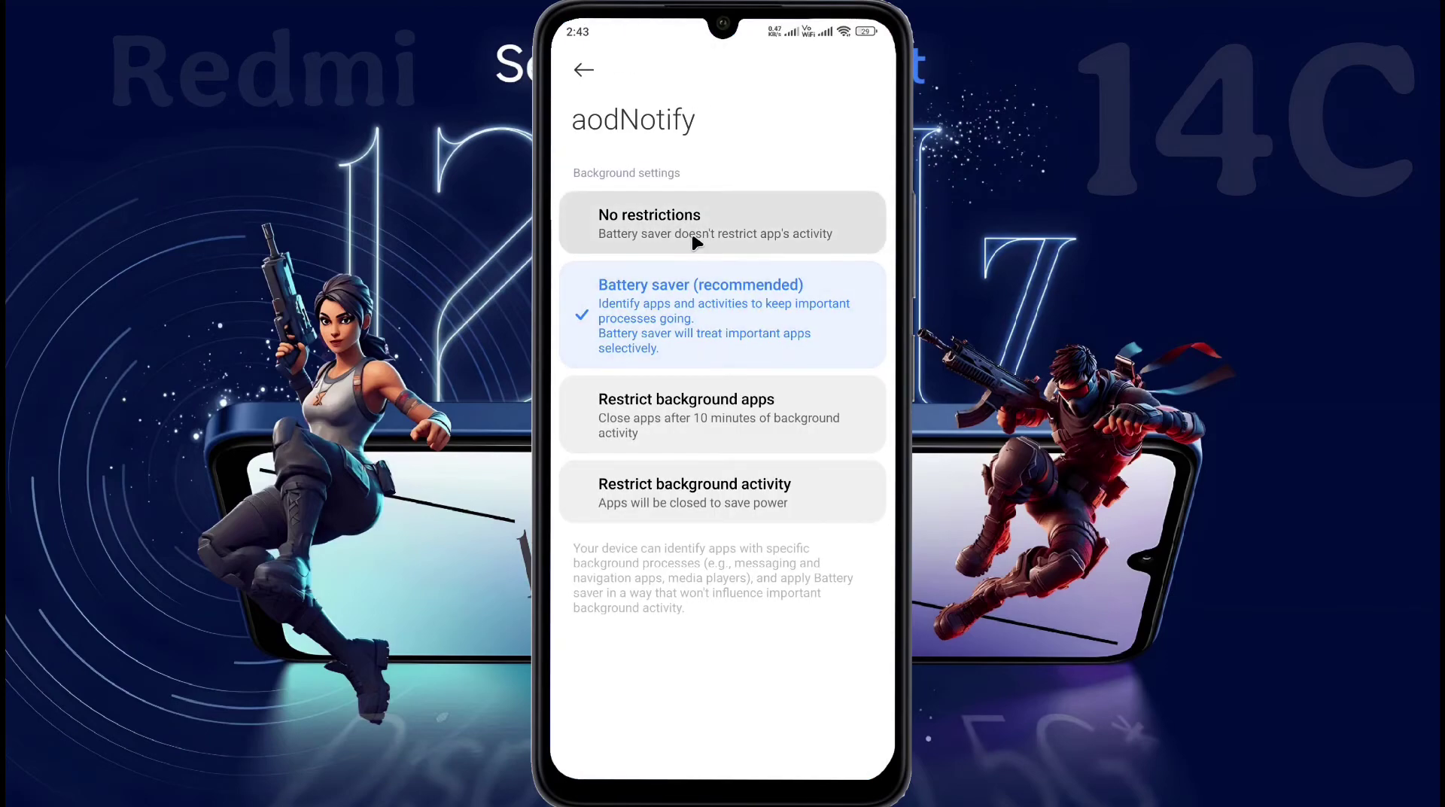
key("Escape")
Step: Grant aodNotify notification access, accepting the risk of reading and controlling notifications
left_click(676, 373)
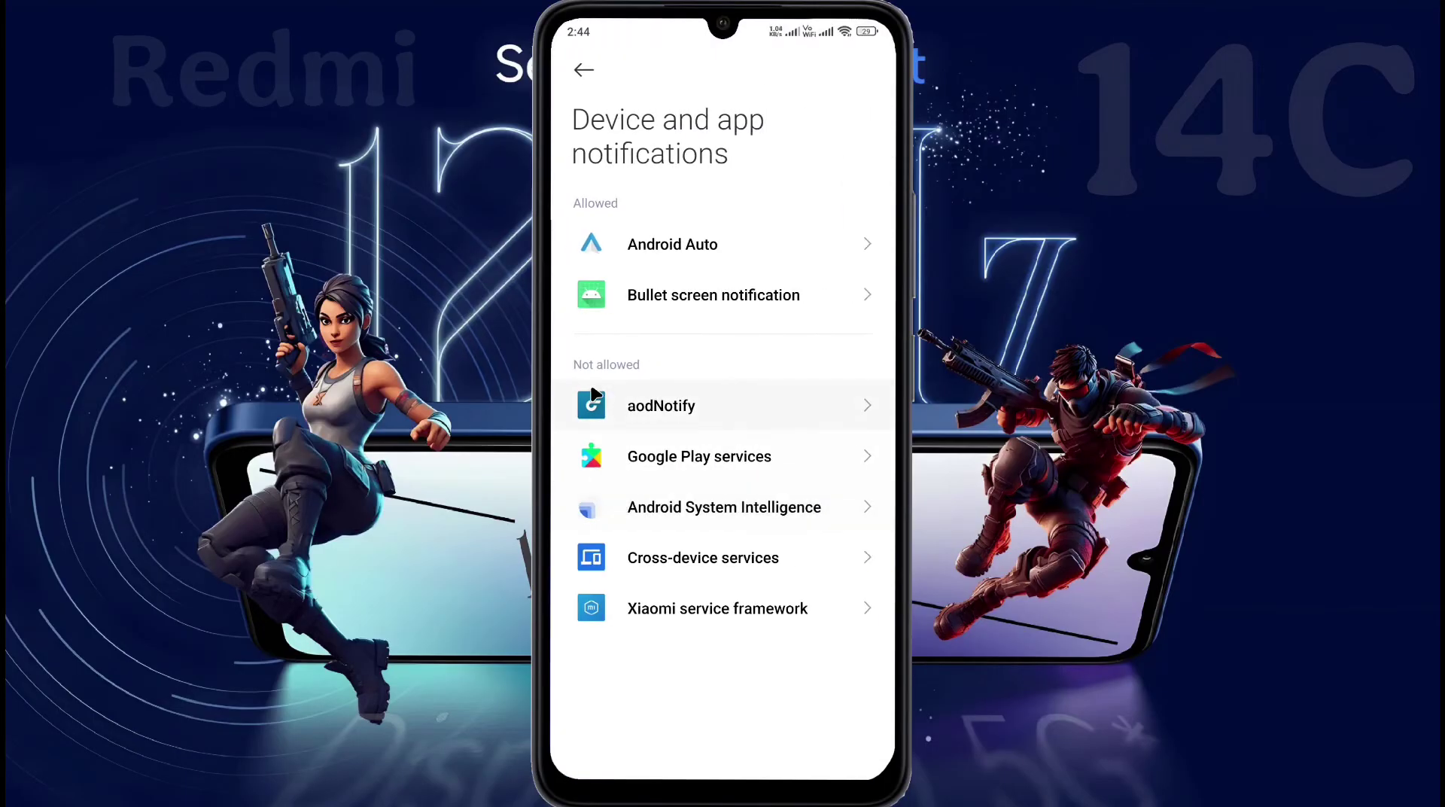
left_click(693, 407)
left_click(851, 343)
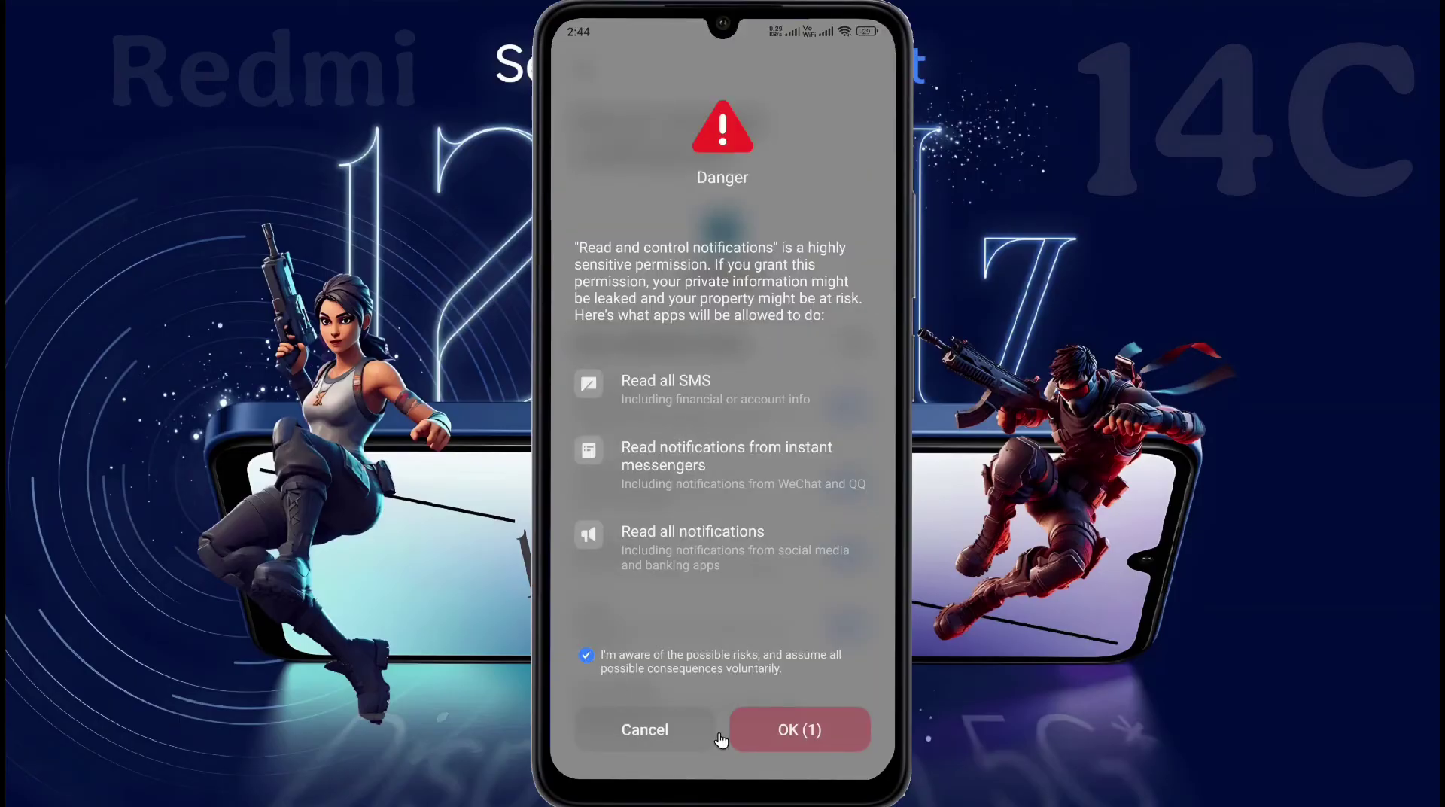
left_click(780, 743)
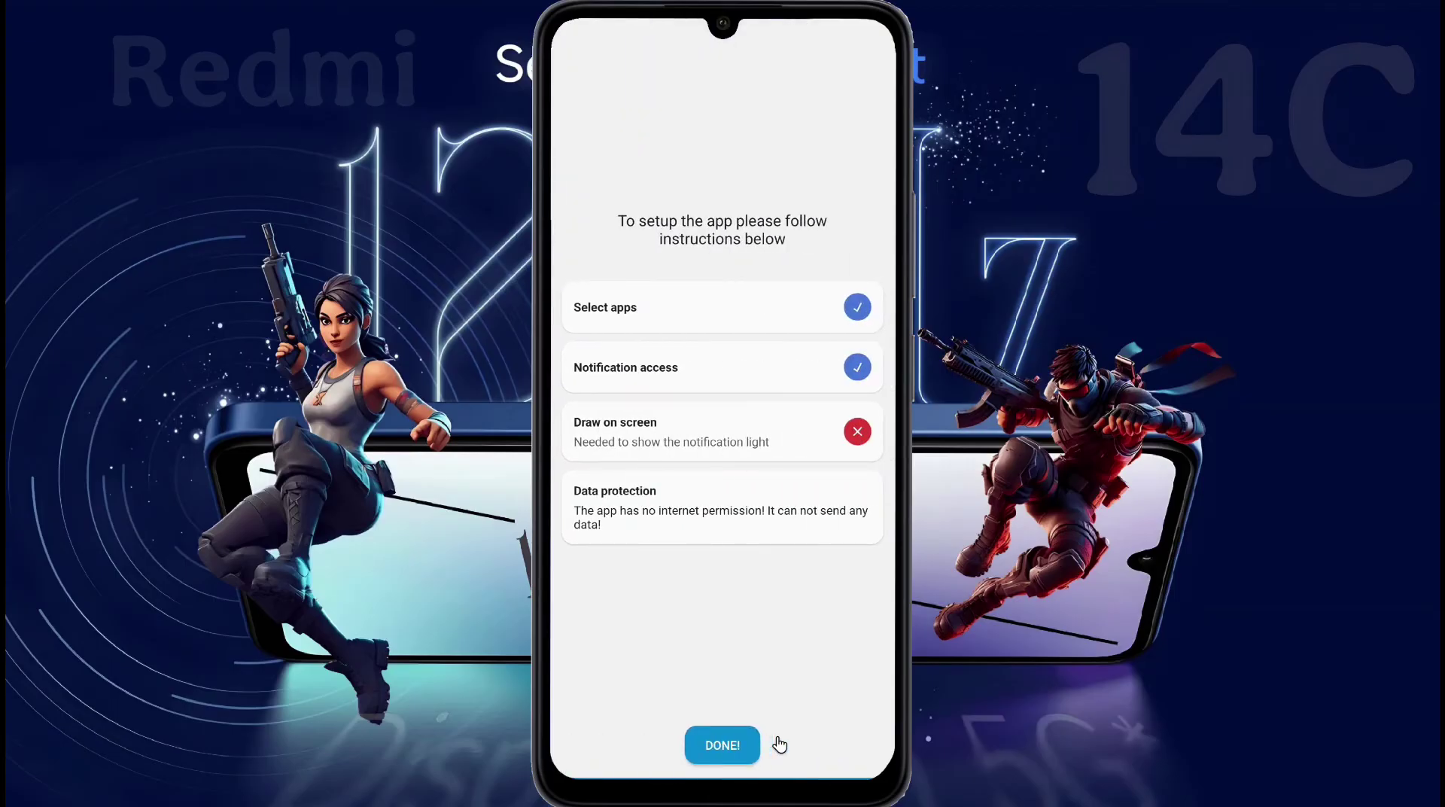
Step: Allow aodNotify to draw on screen by enabling its accessibility service, accepting the risks, and finish the app's setup
left_click(627, 417)
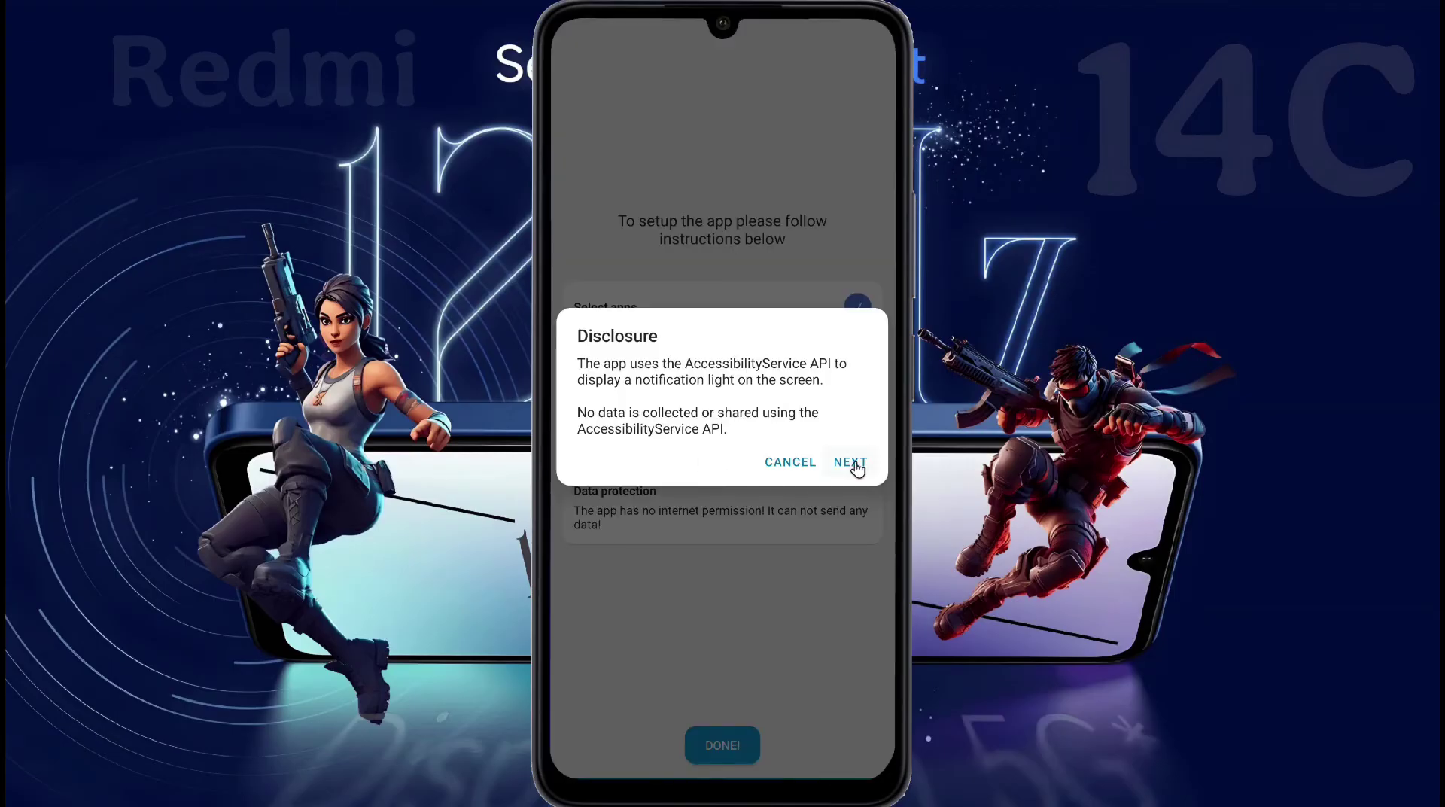
left_click(849, 462)
left_click(662, 519)
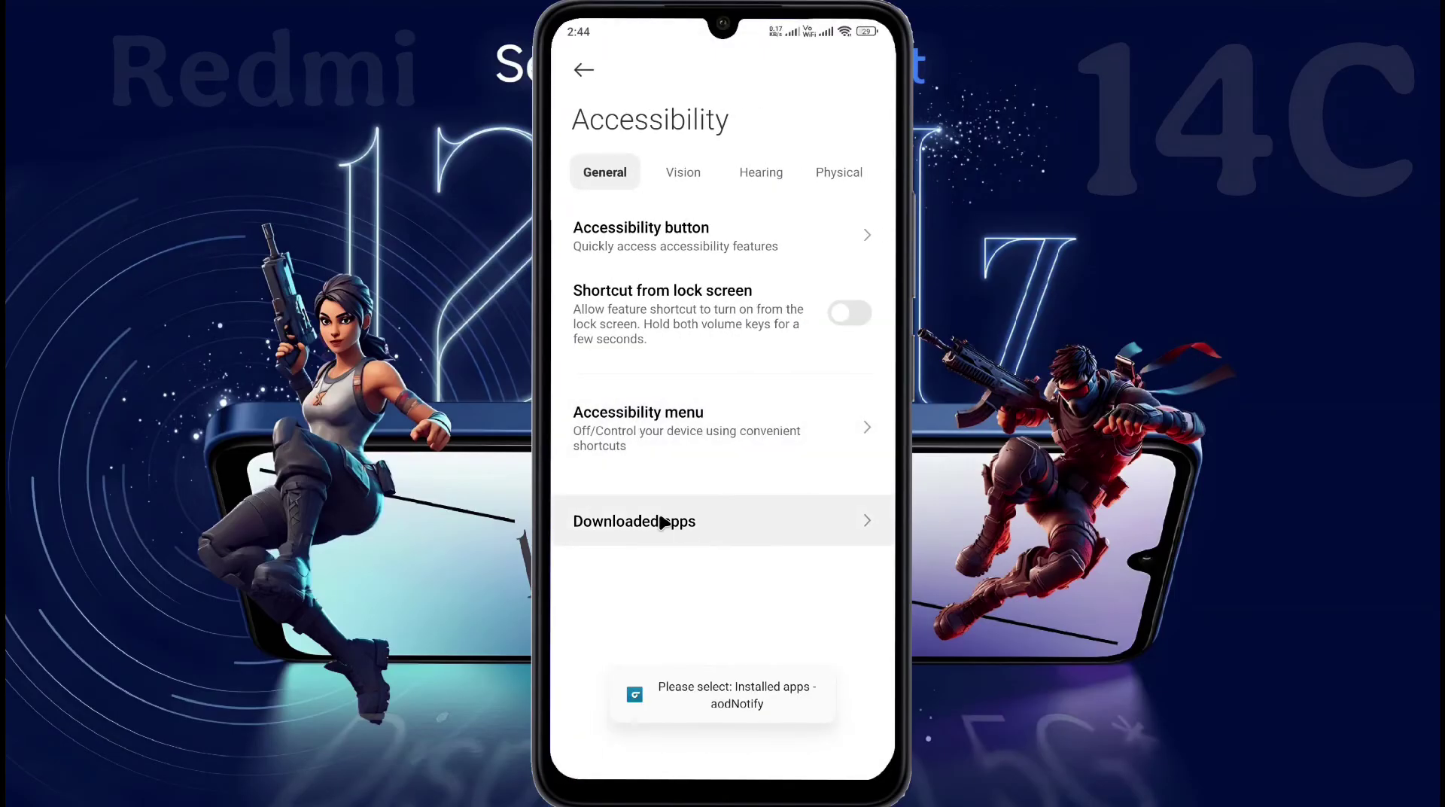
left_click(690, 193)
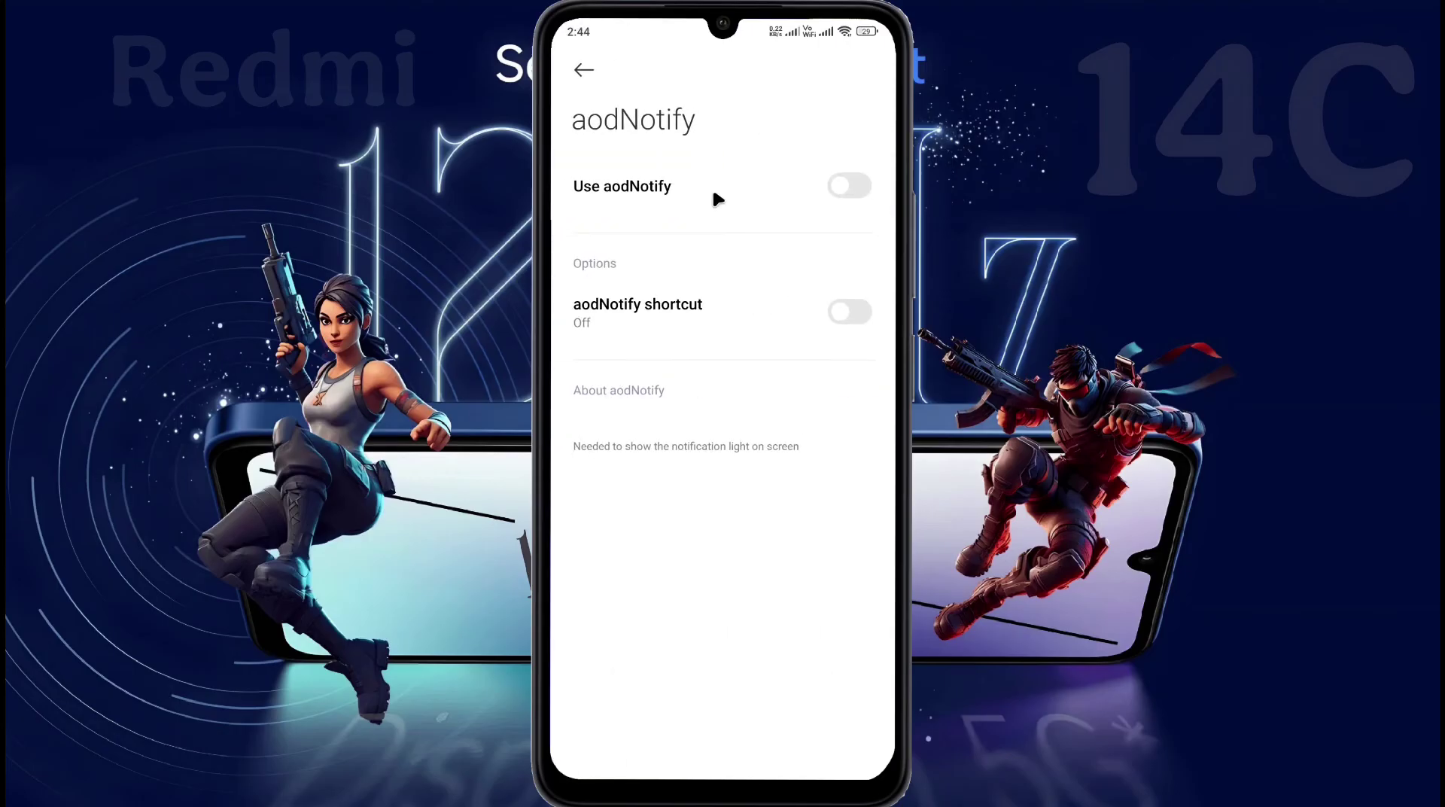
left_click(770, 191)
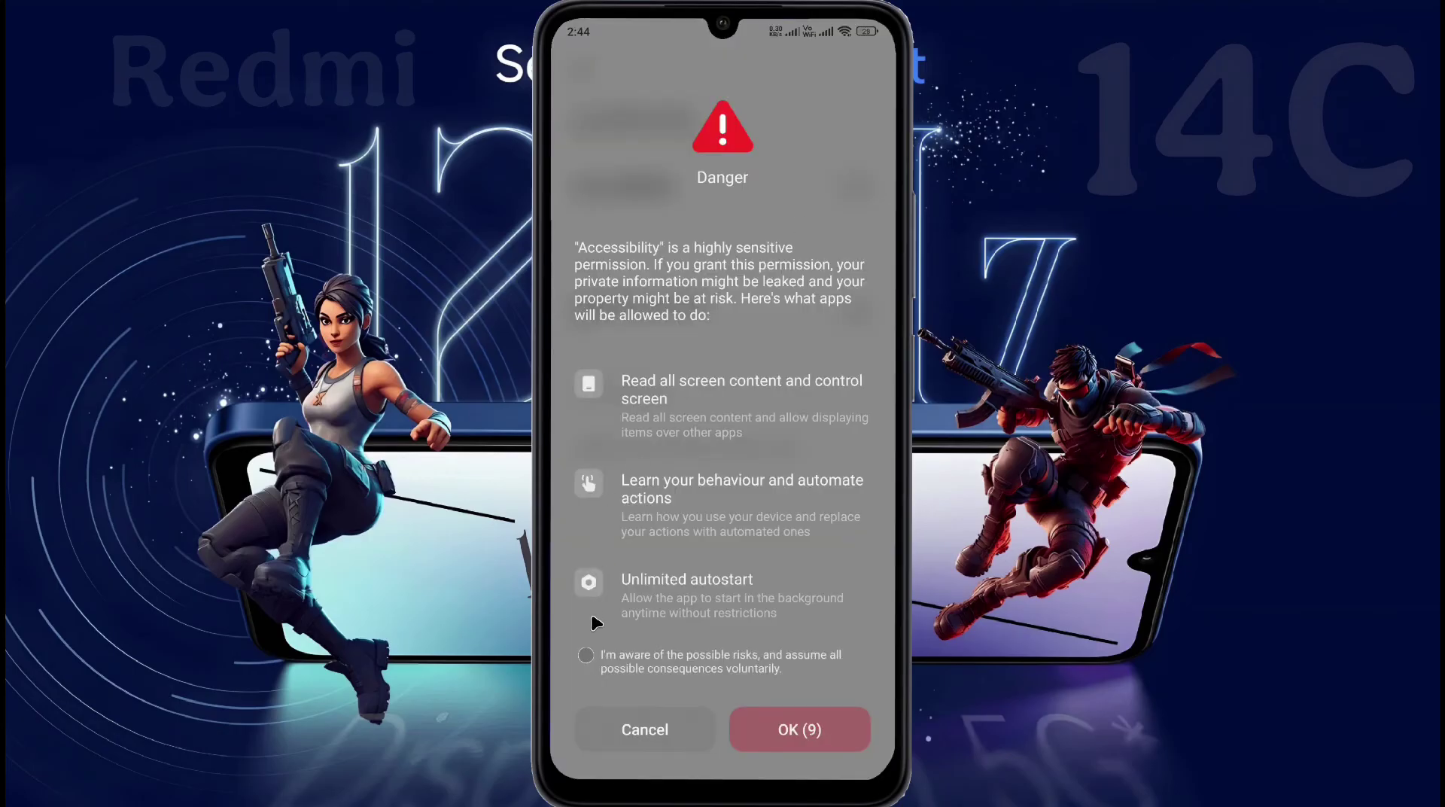
left_click(587, 657)
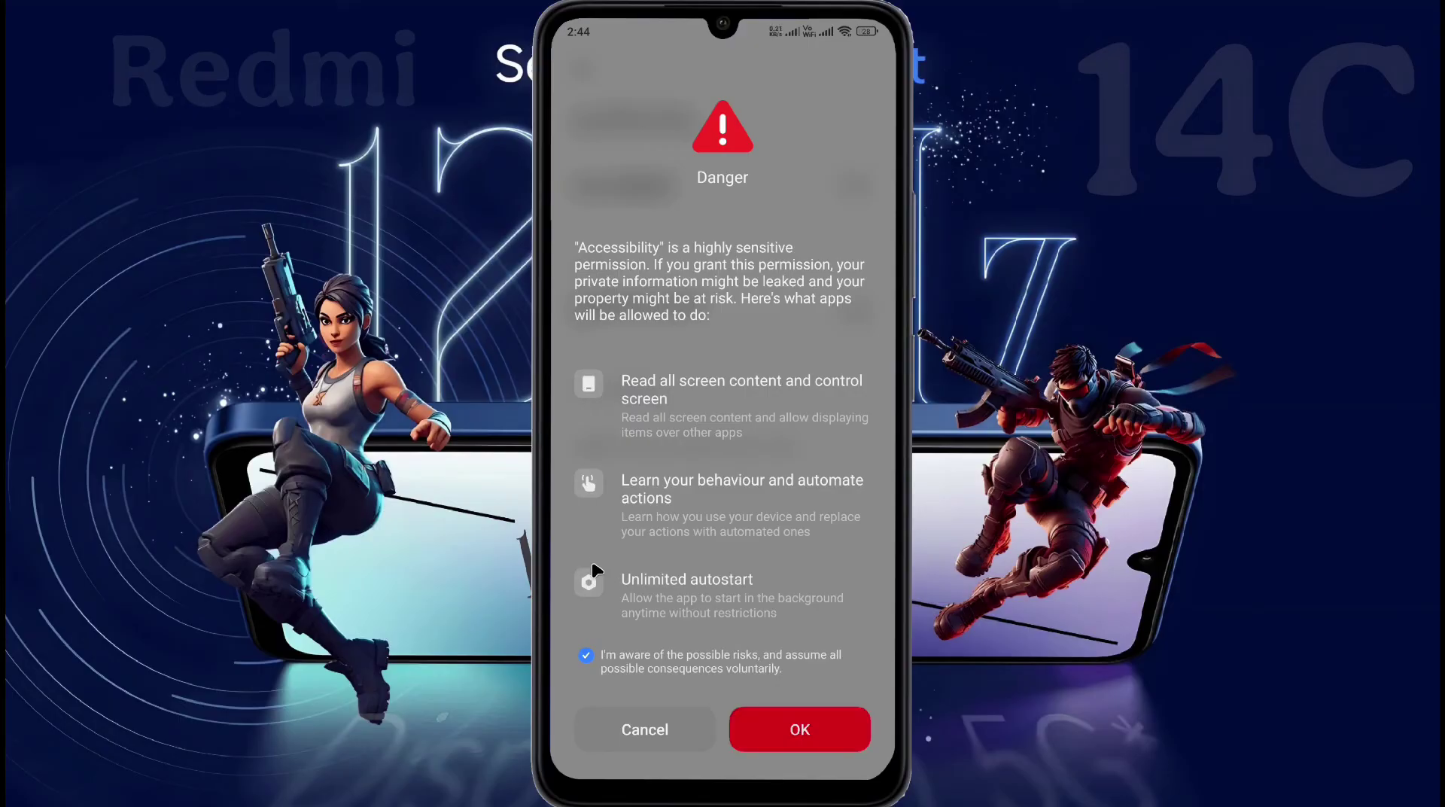
left_click(788, 750)
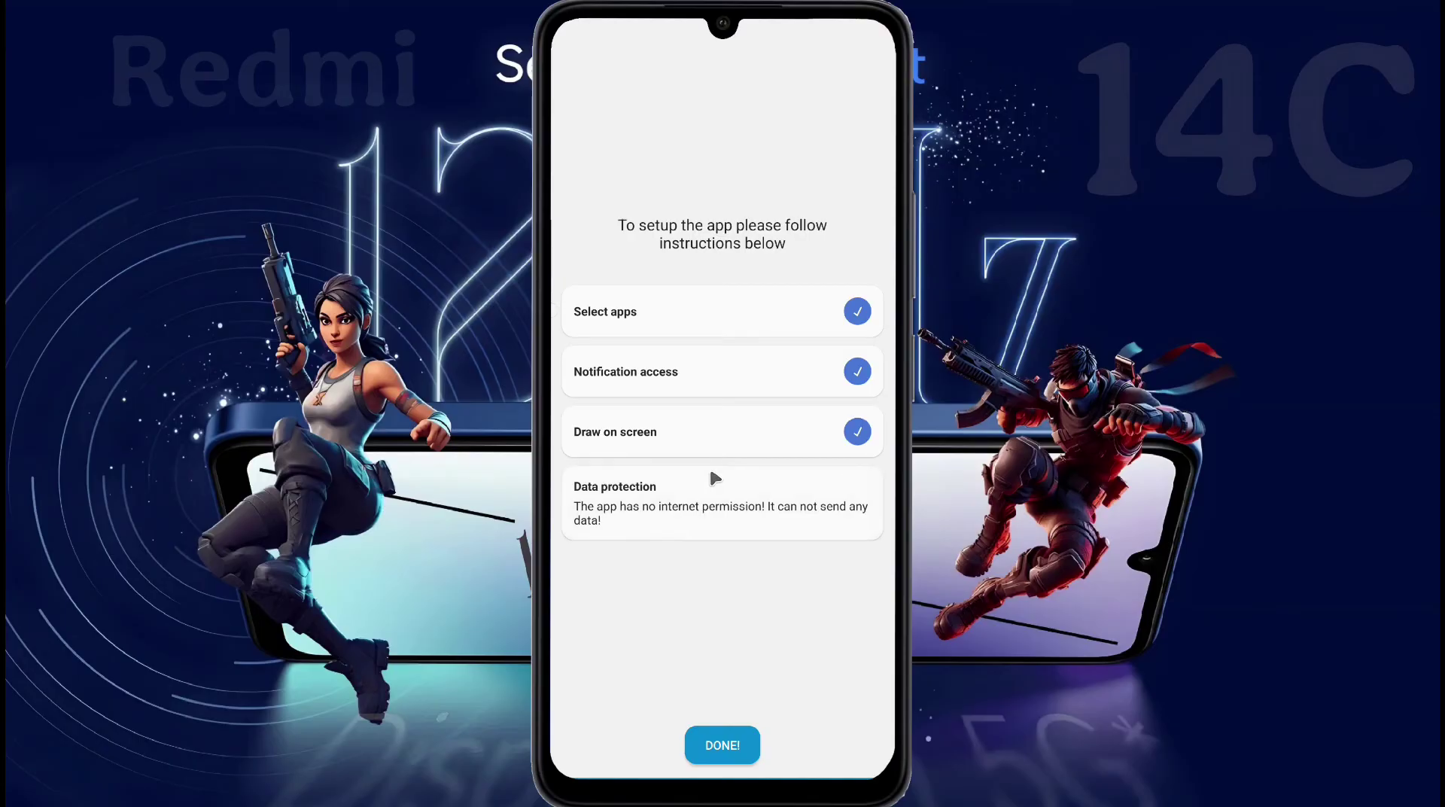
left_click(723, 745)
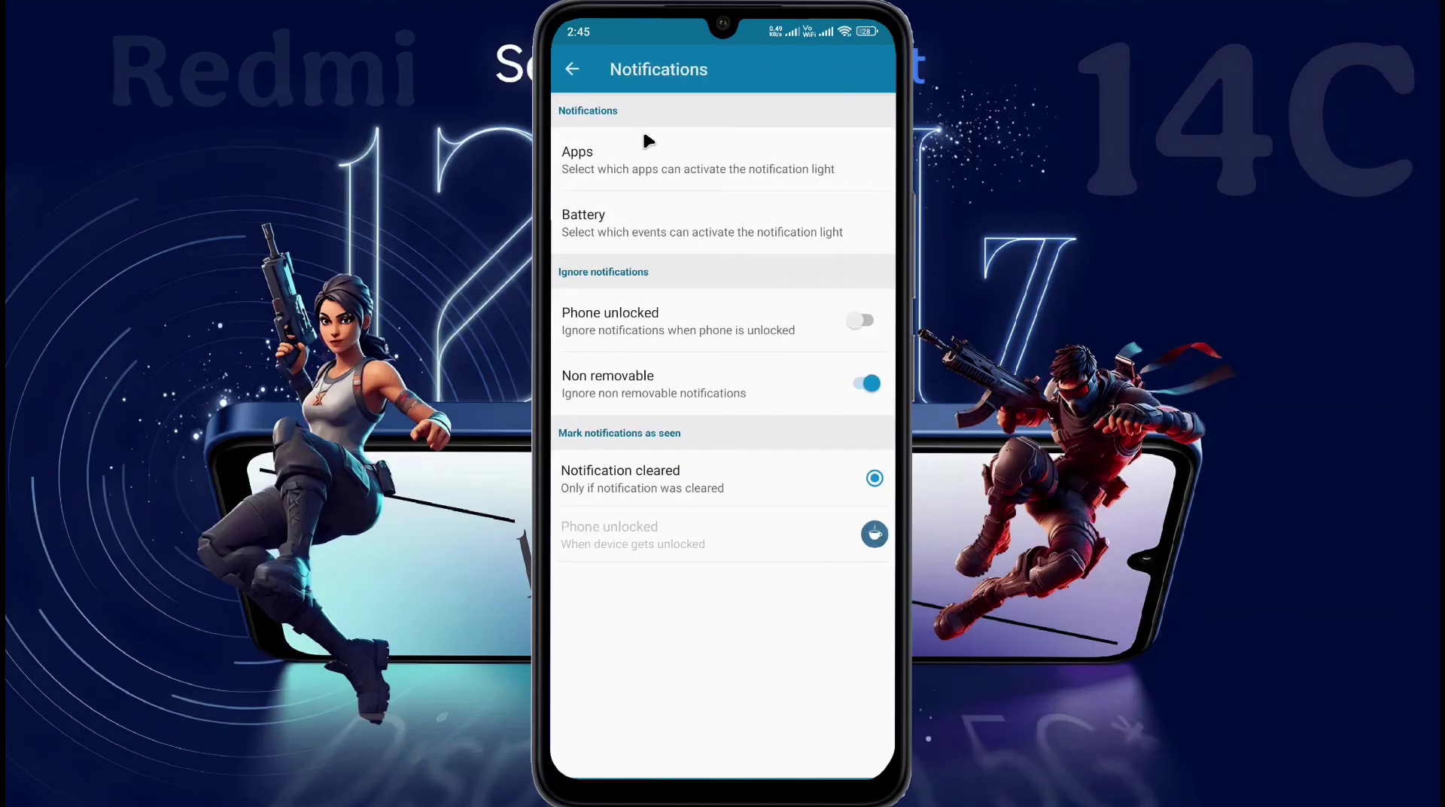
Step: Review the apps that can activate the notification light and toggle ignoring notifications when the phone is unlocked
left_click(627, 158)
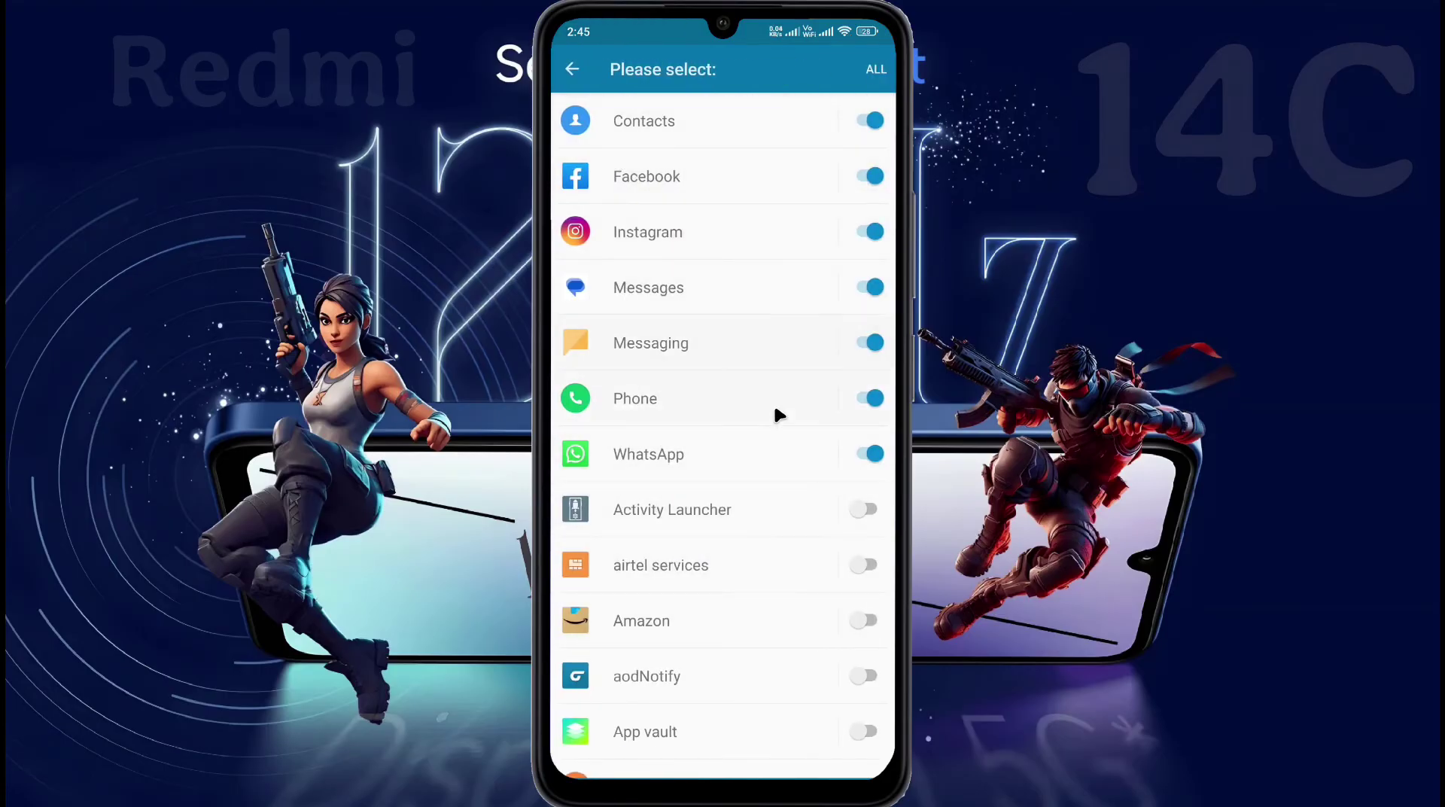
left_click(572, 69)
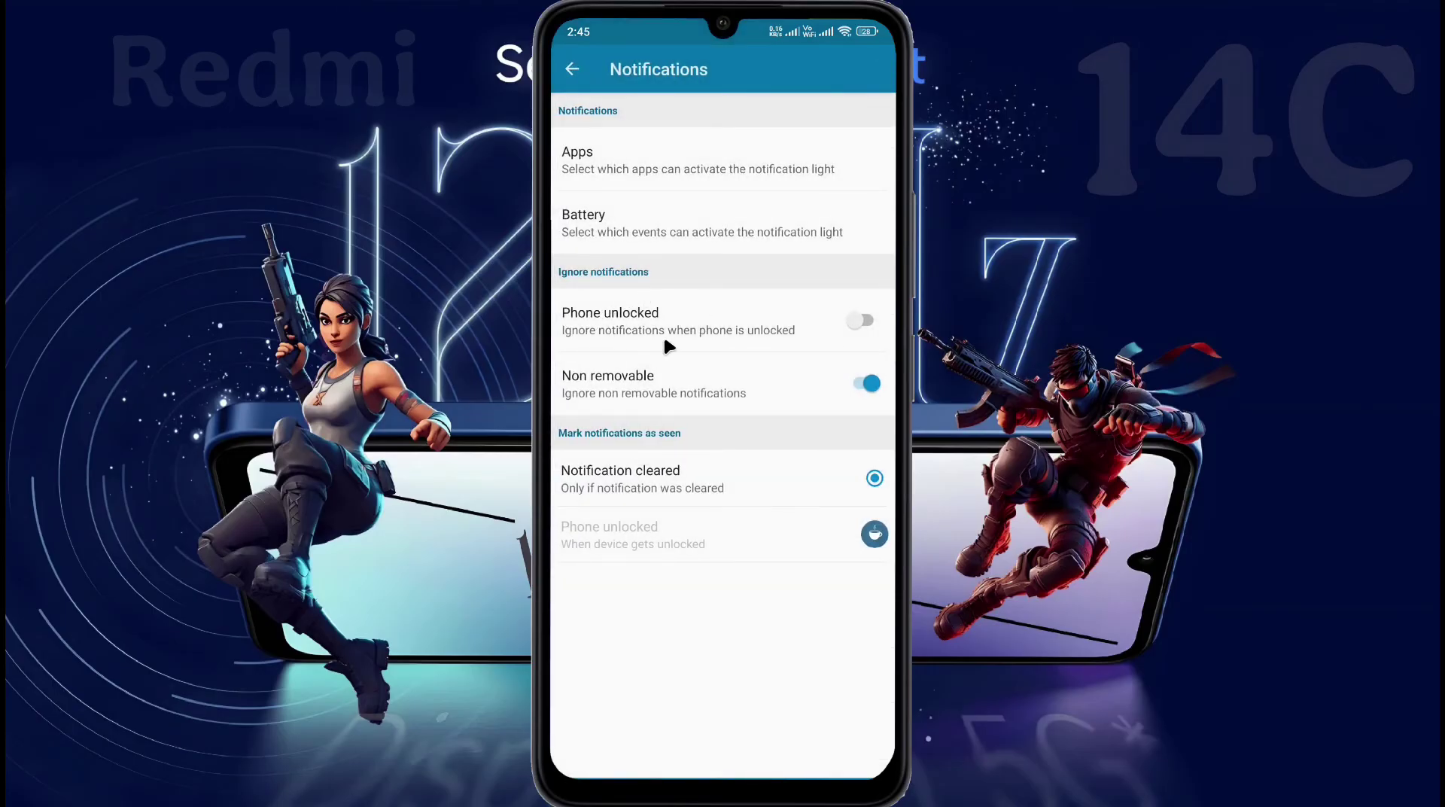
left_click(863, 323)
key("Escape")
left_click(684, 316)
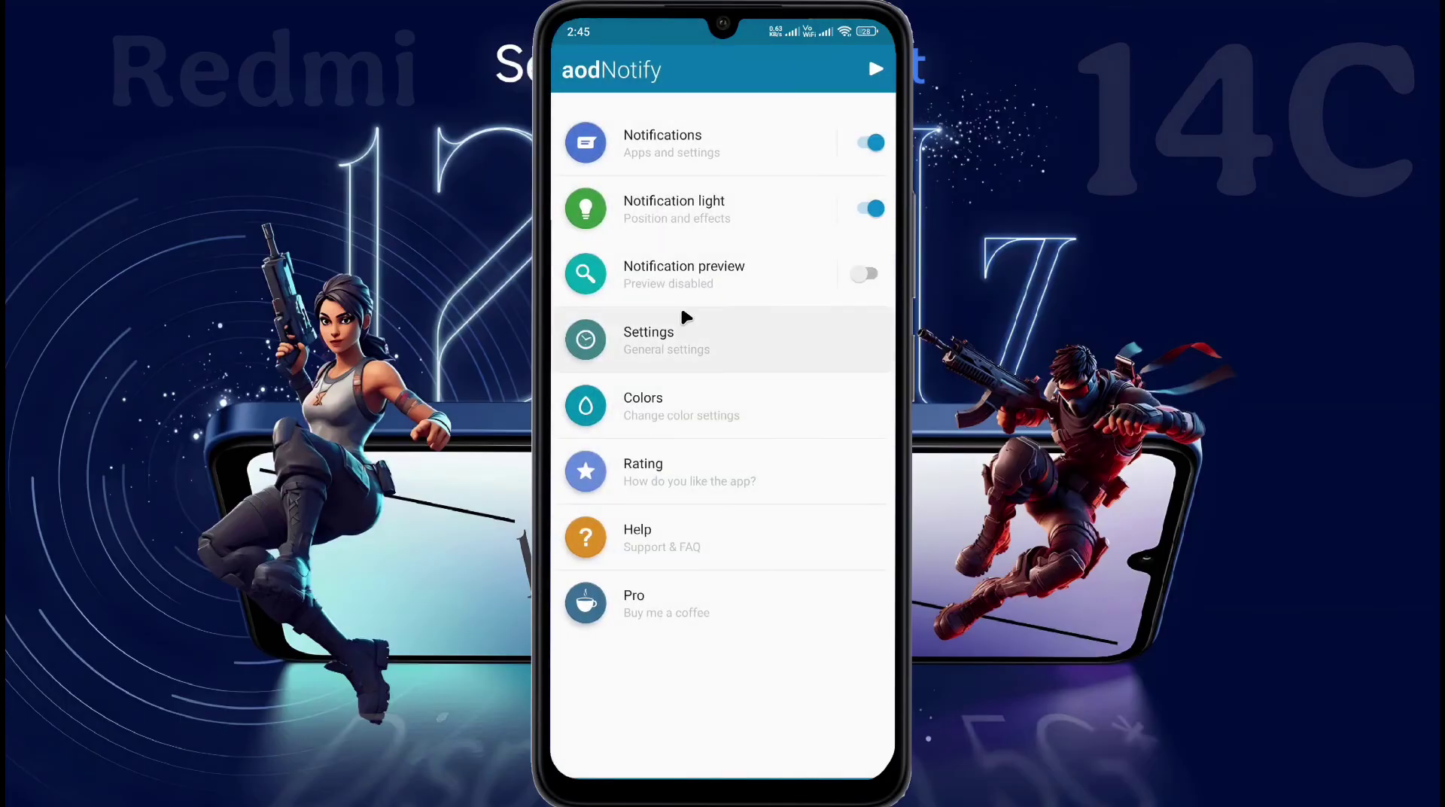
Step: Set the notification light style to Camera edge for both the unlocked phone and the lockscreen
left_click(680, 205)
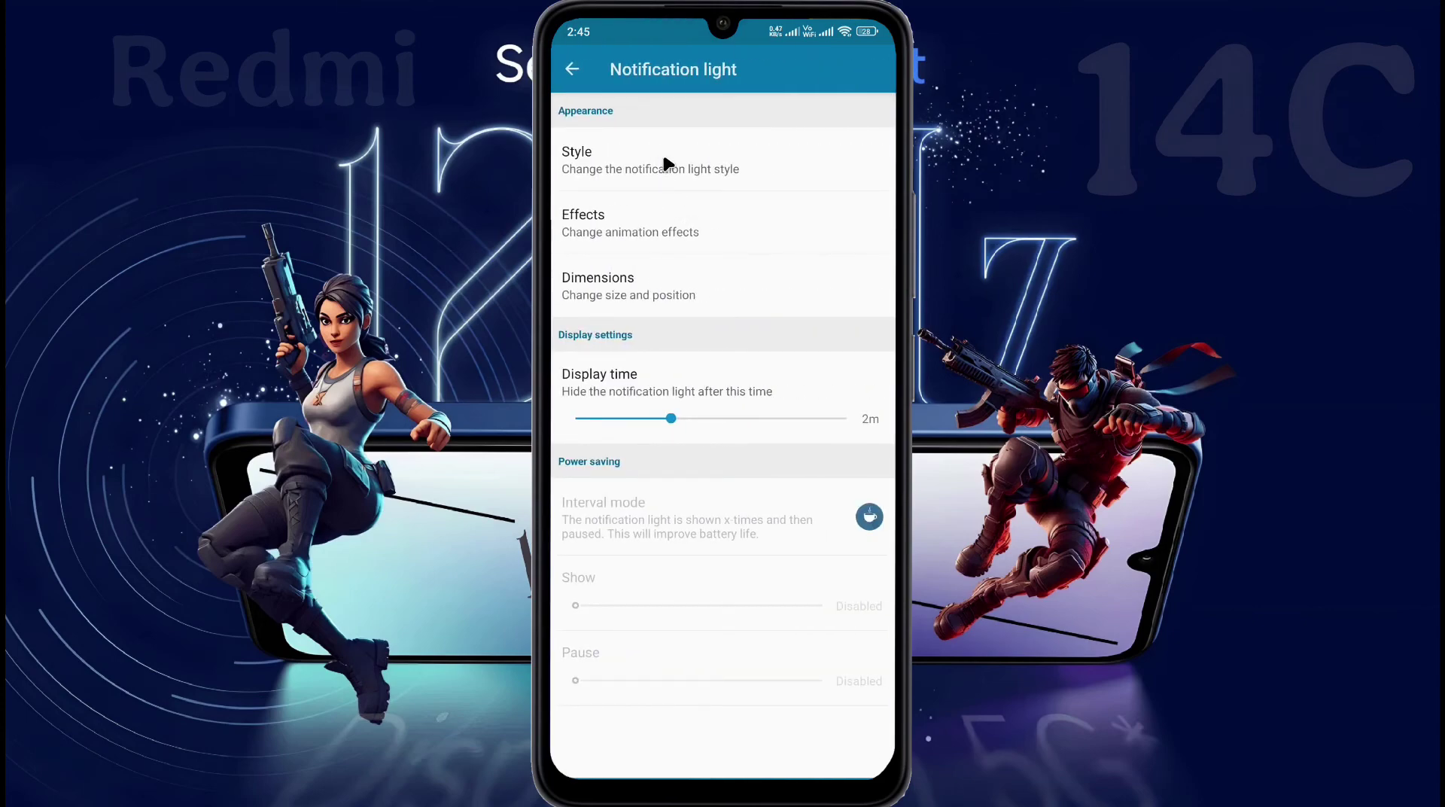
left_click(665, 163)
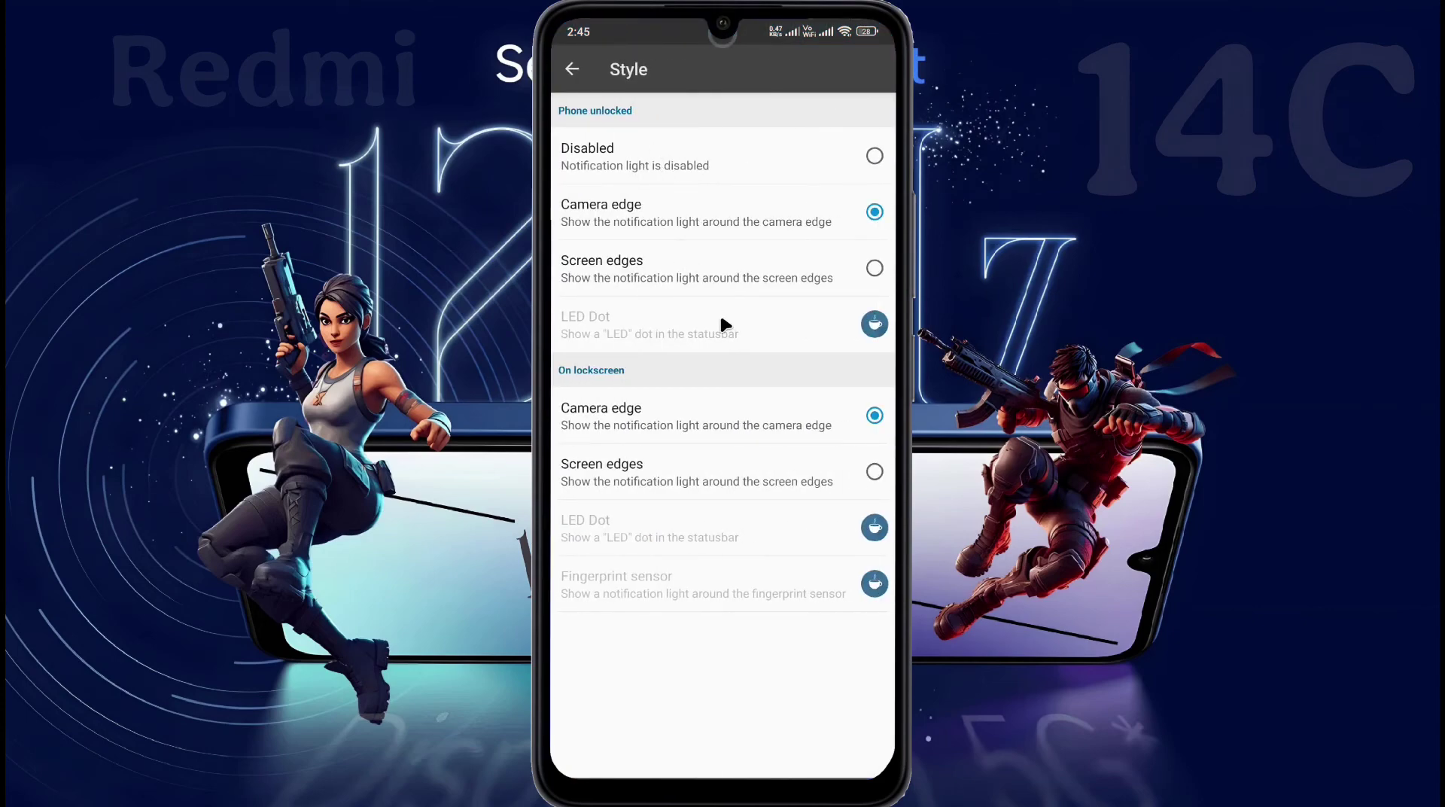
left_click(618, 218)
left_click(761, 426)
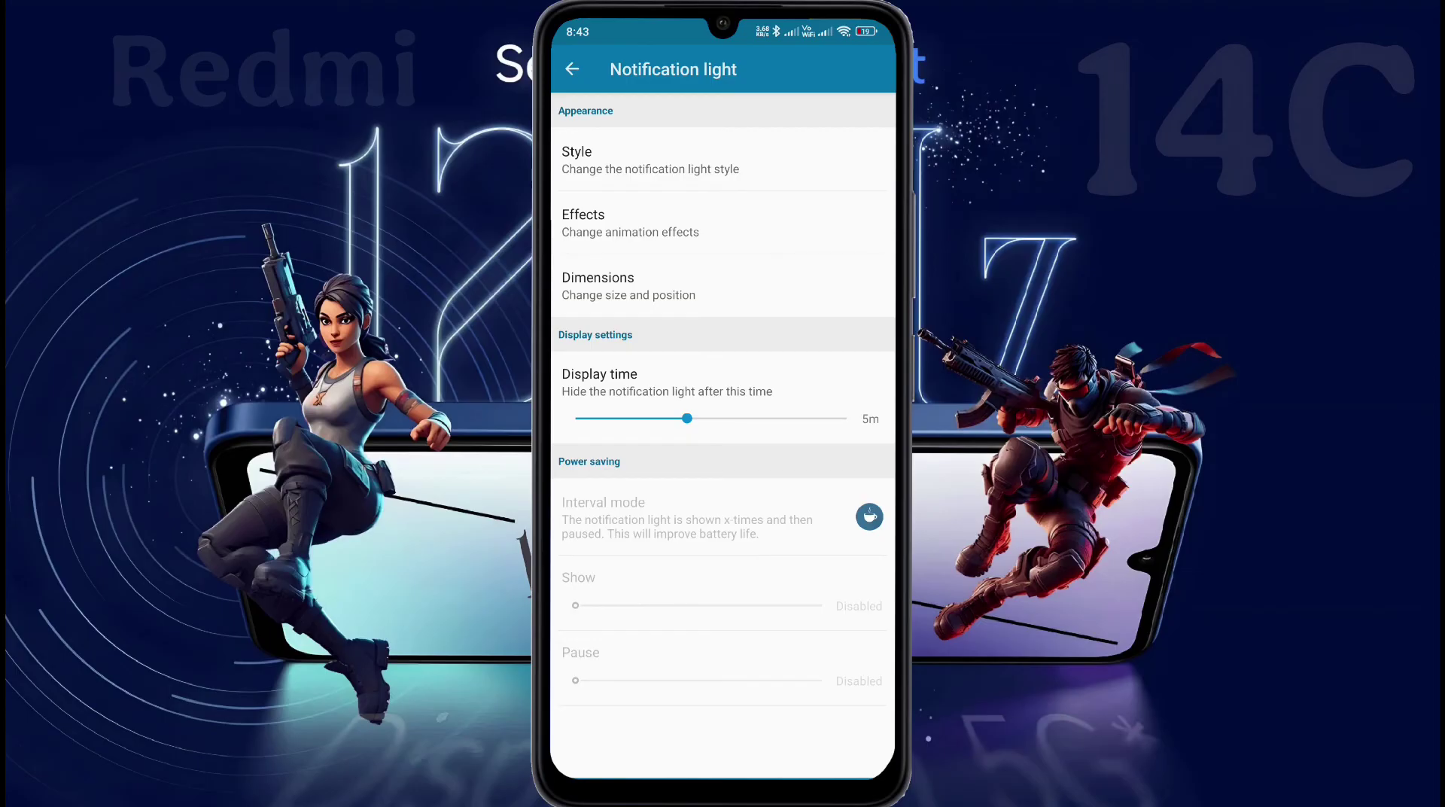
left_click(751, 220)
Step: Try the Pulse and Gravity animation effects for the notification light
left_click_drag(764, 535, 777, 371)
left_click_drag(800, 520, 797, 472)
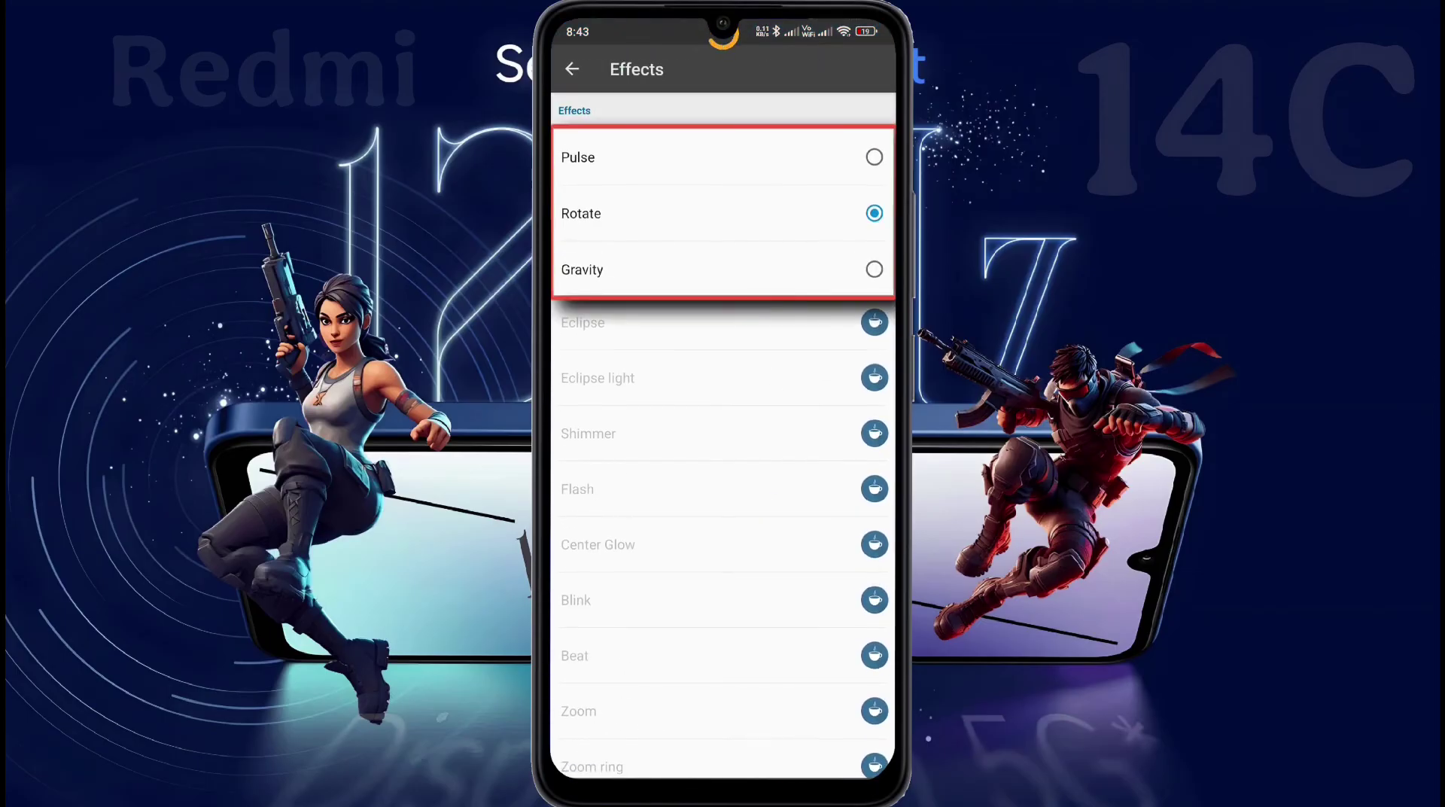
left_click(813, 153)
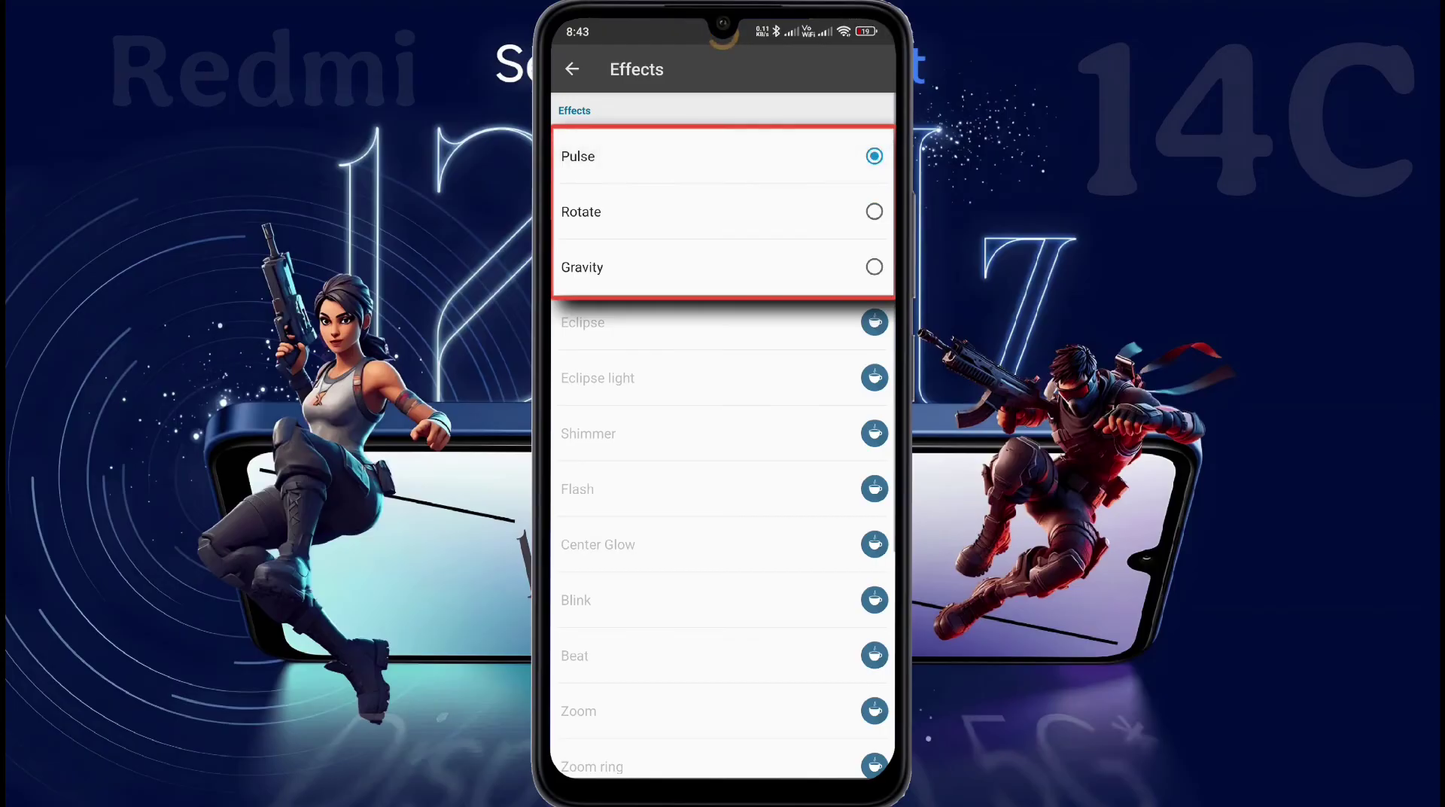
left_click(781, 274)
left_click(745, 155)
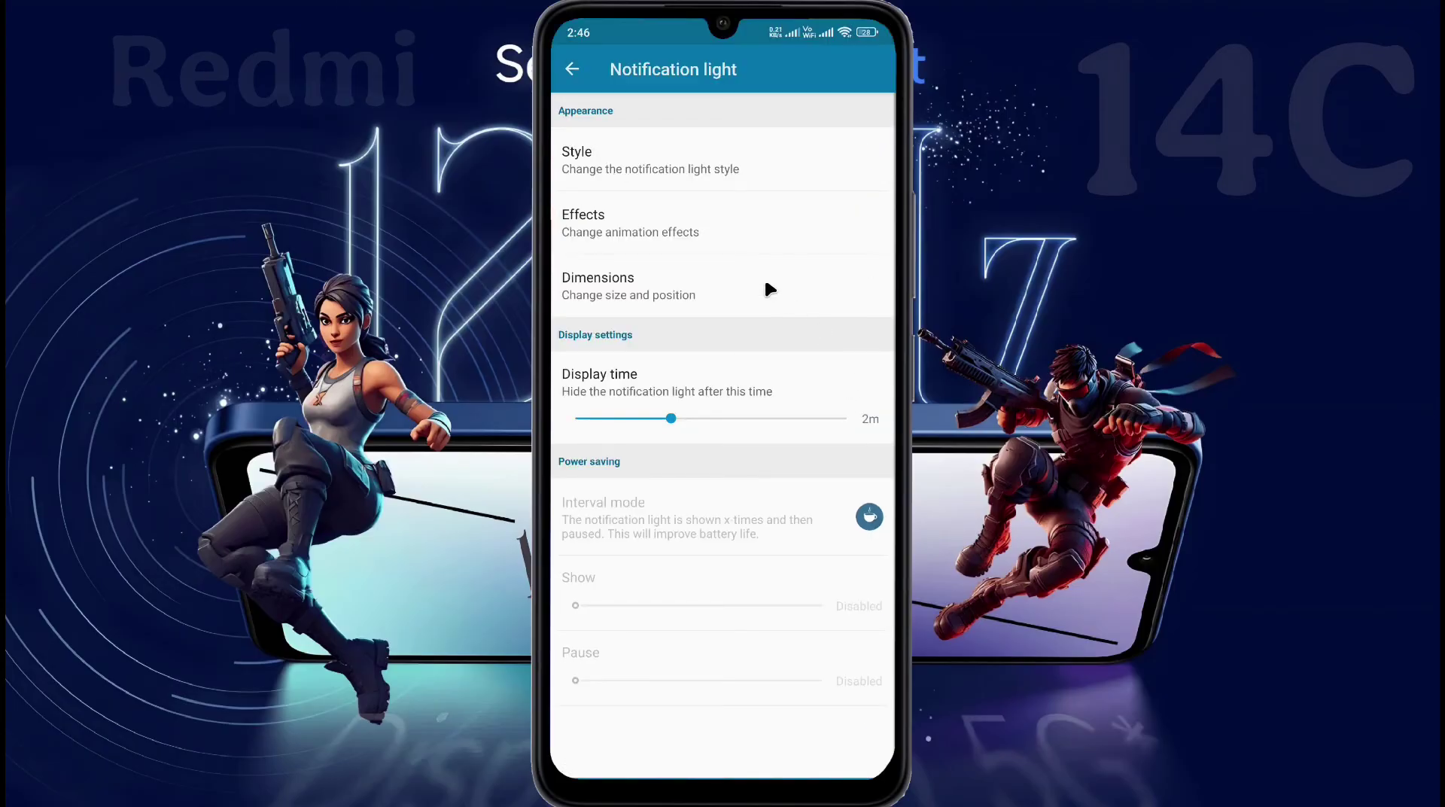
Step: Set the camera edge light's thickness to 70% and its resize value to 3%
left_click(737, 275)
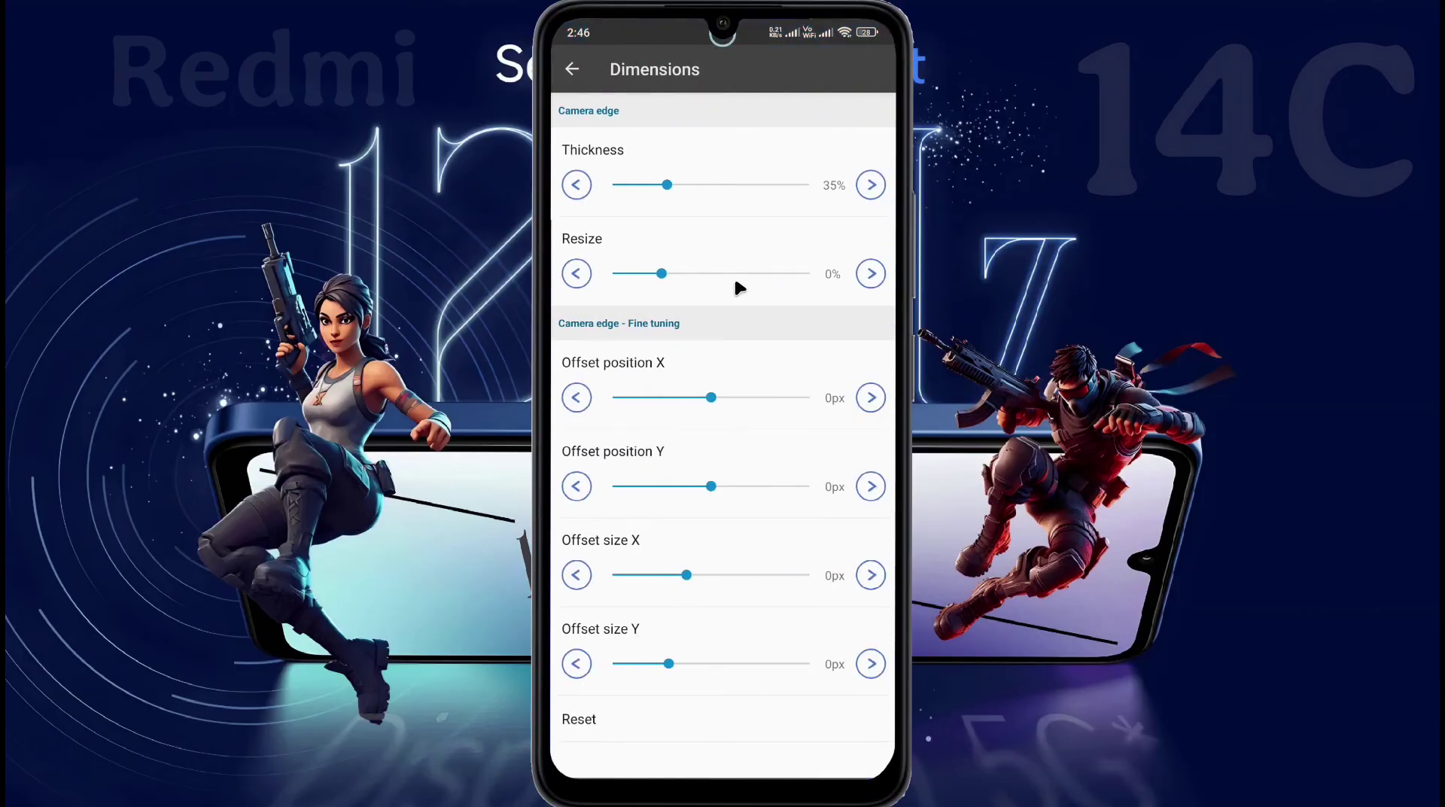
left_click_drag(669, 185, 745, 187)
left_click(872, 275)
Step: Try shifting the camera edge light with Offset position X at -88px and return the offset to 0px
left_click(698, 395)
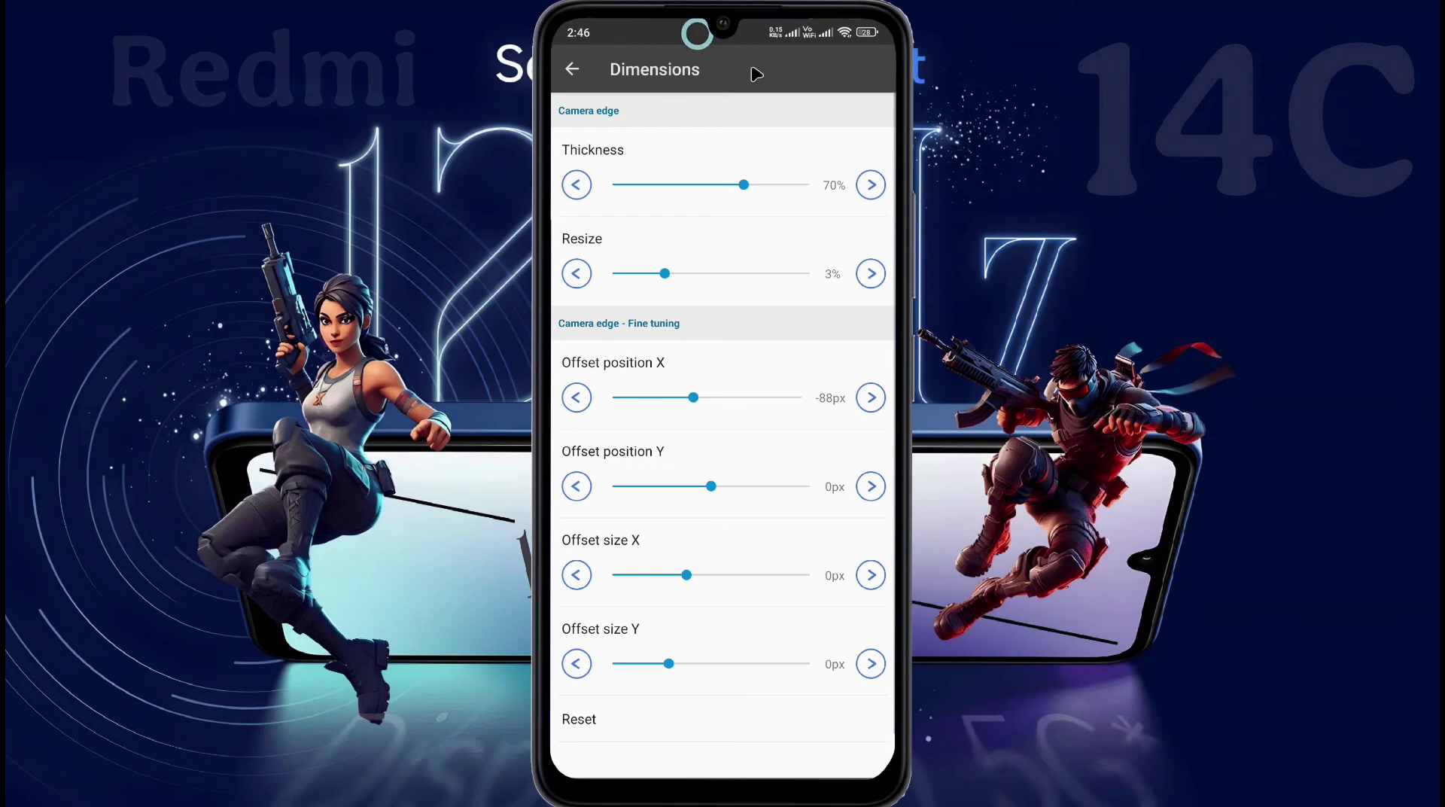
left_click_drag(702, 392, 741, 399)
left_click(710, 398)
left_click(871, 399)
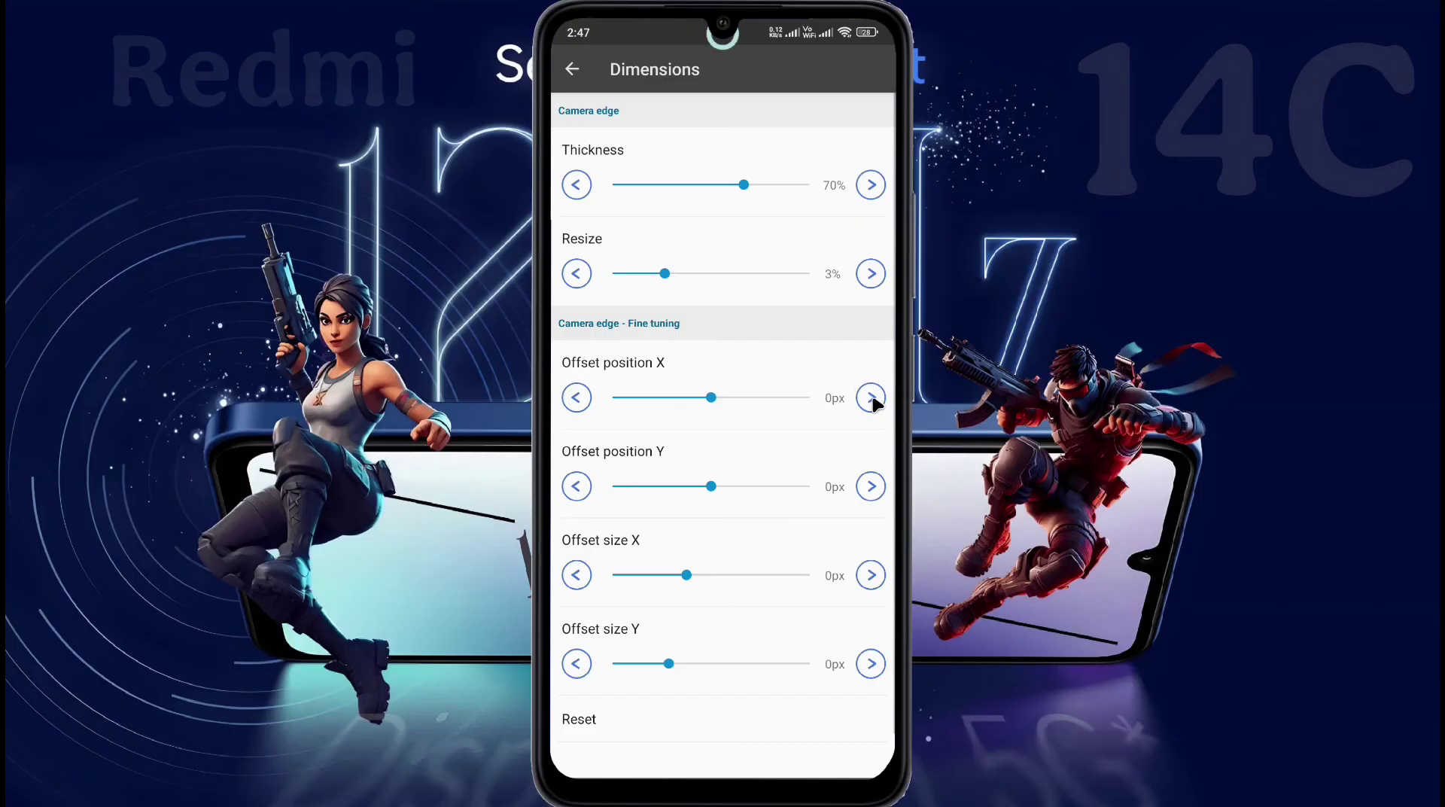
key("Escape")
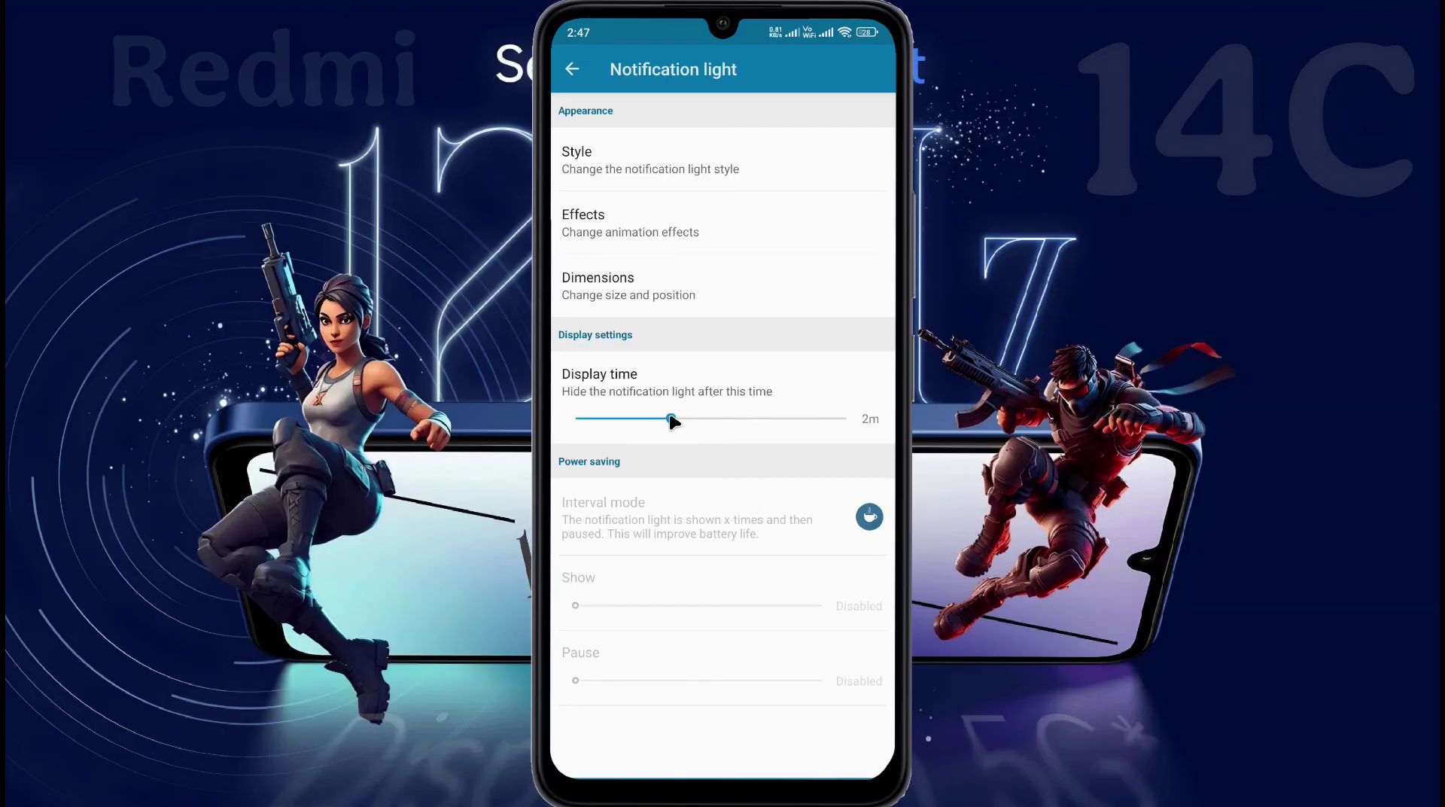
Step: Try to lengthen the notification light's display time and leave the notification light settings
left_click_drag(671, 420, 712, 422)
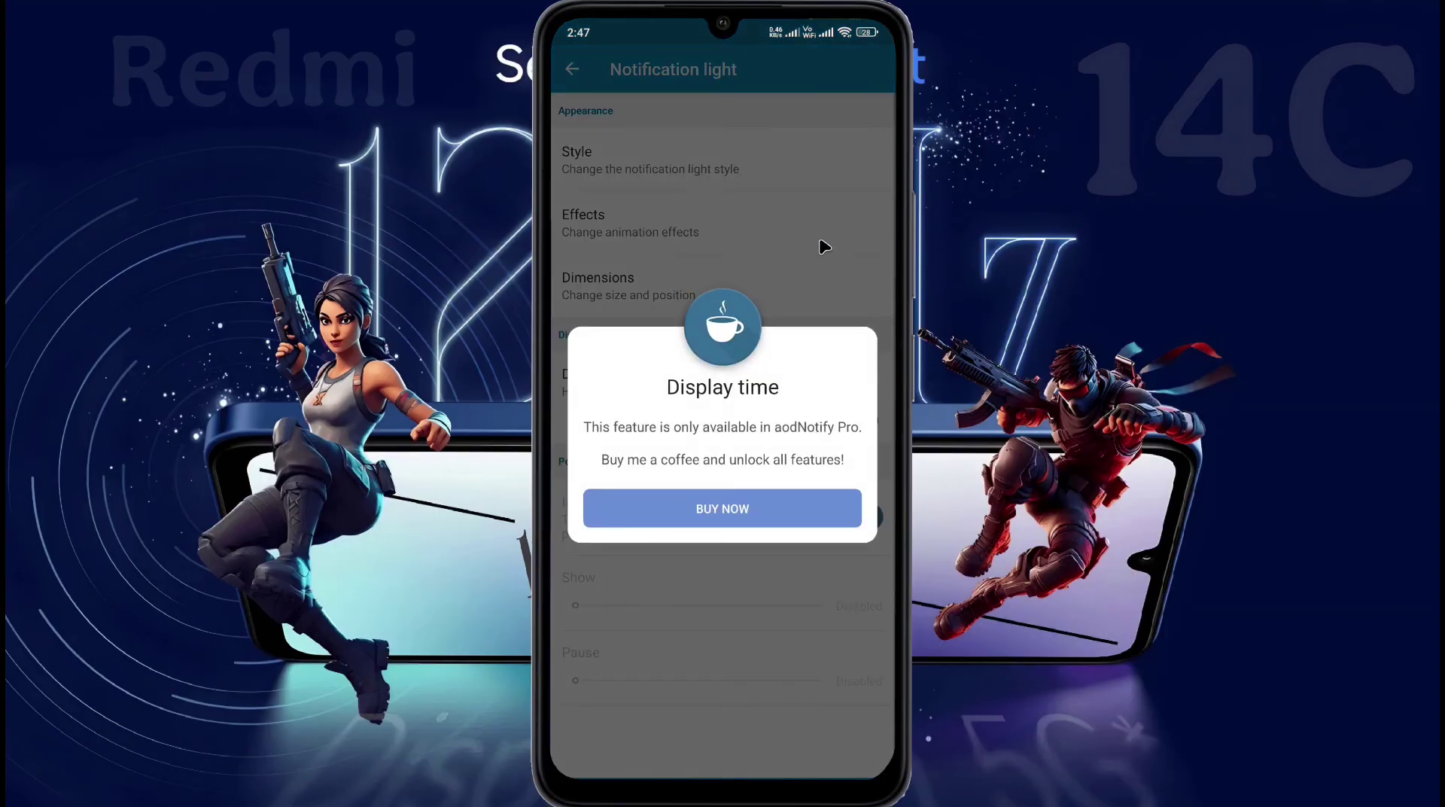
left_click(799, 295)
right_click(680, 360)
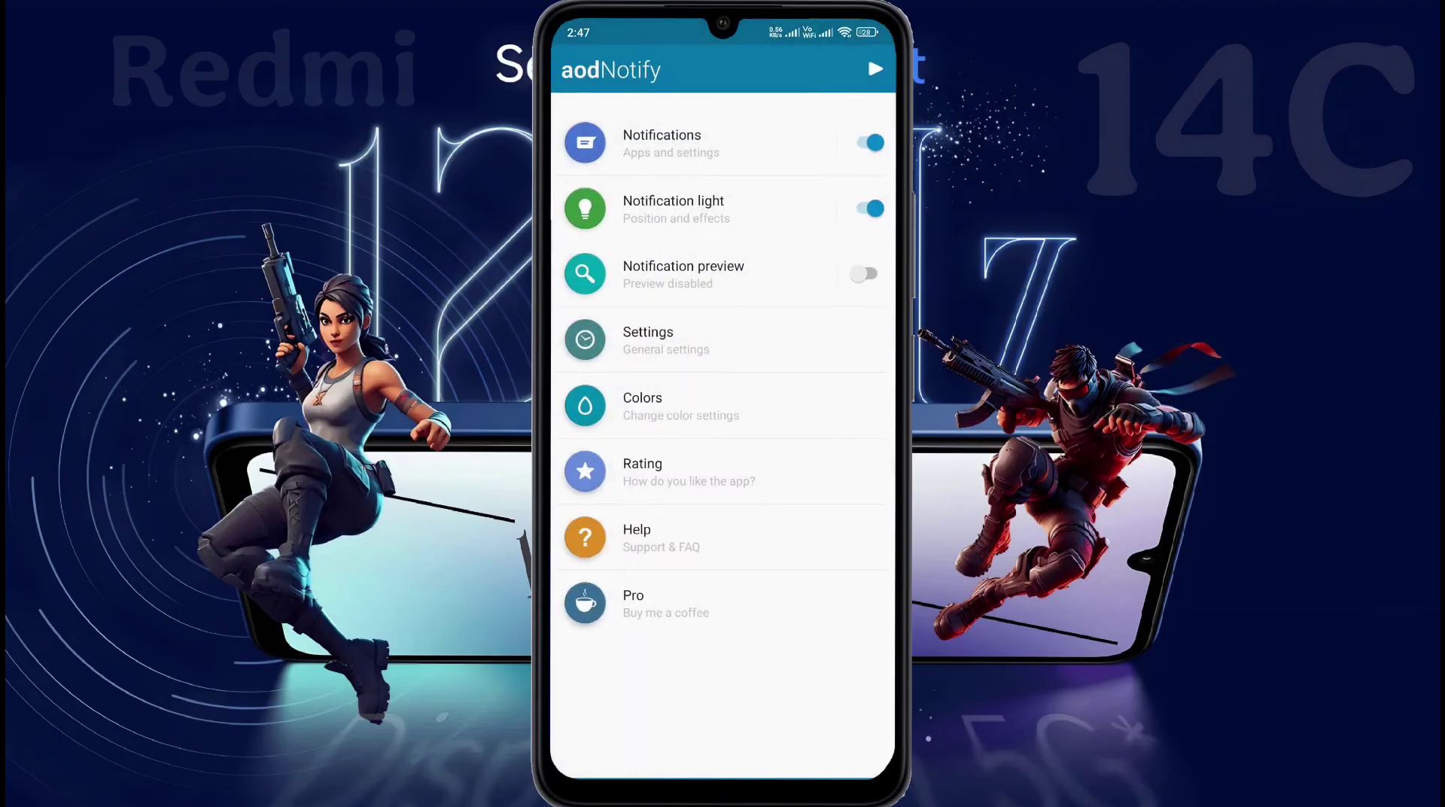
Step: Try to choose a custom notification light color for the Messaging app
left_click(765, 408)
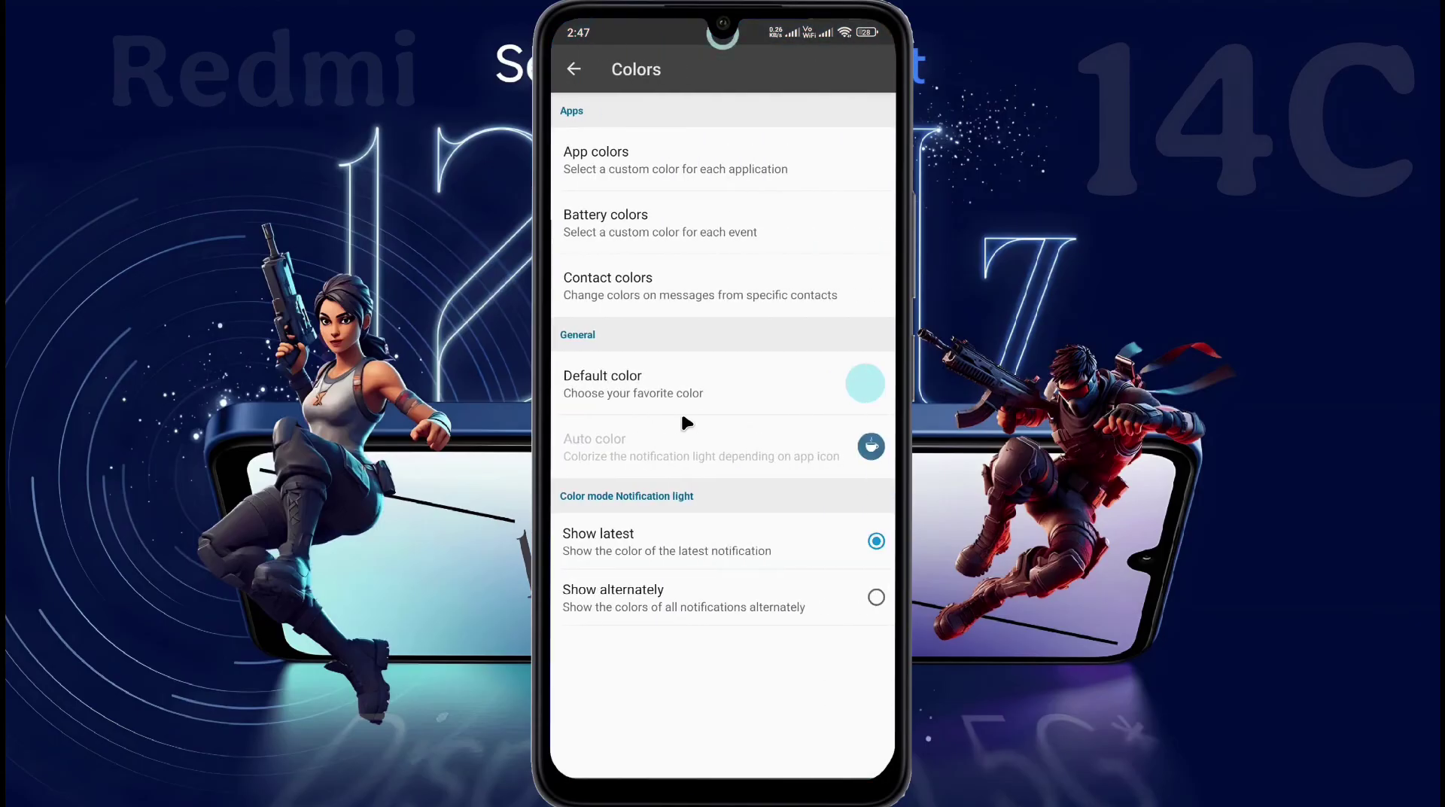
left_click(694, 172)
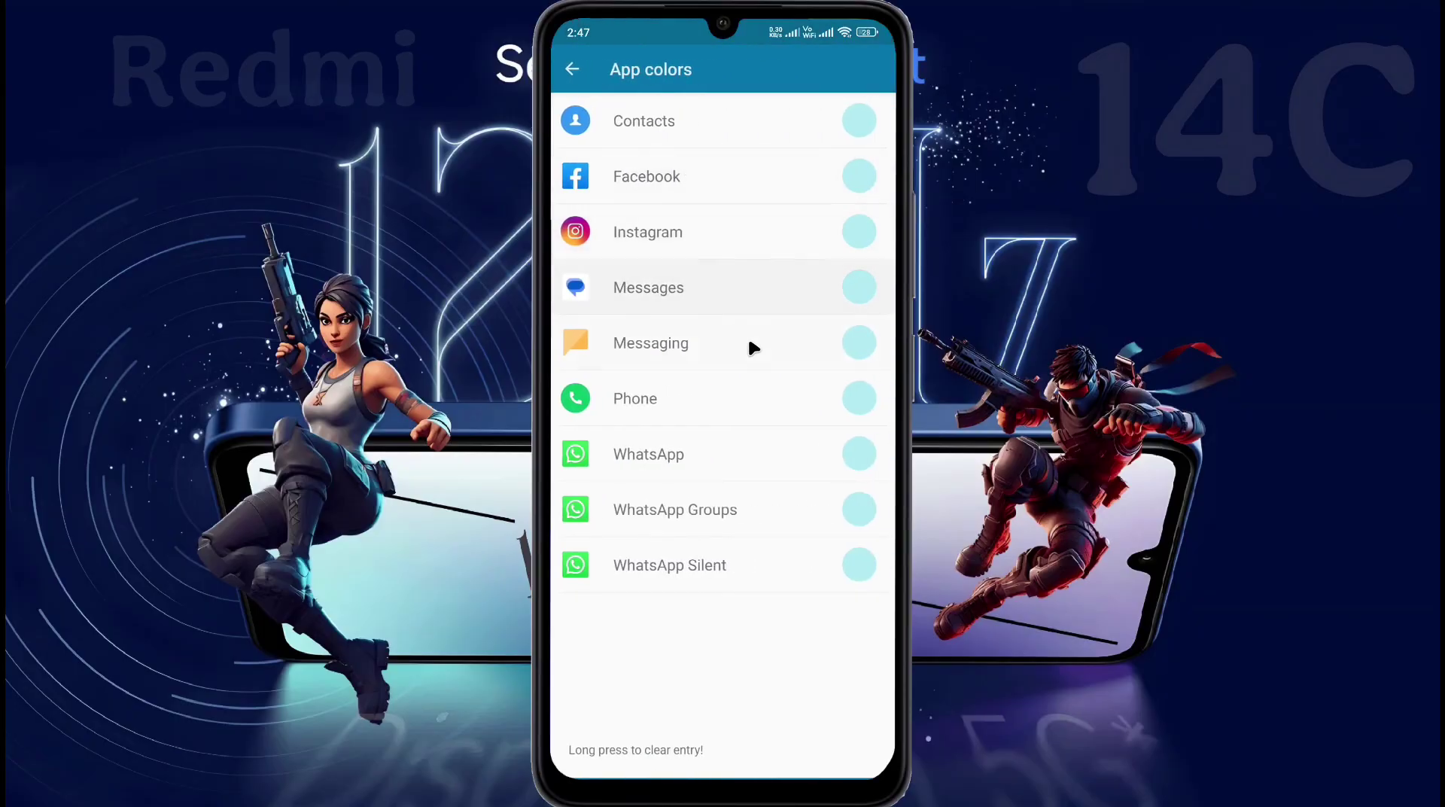
left_click(859, 345)
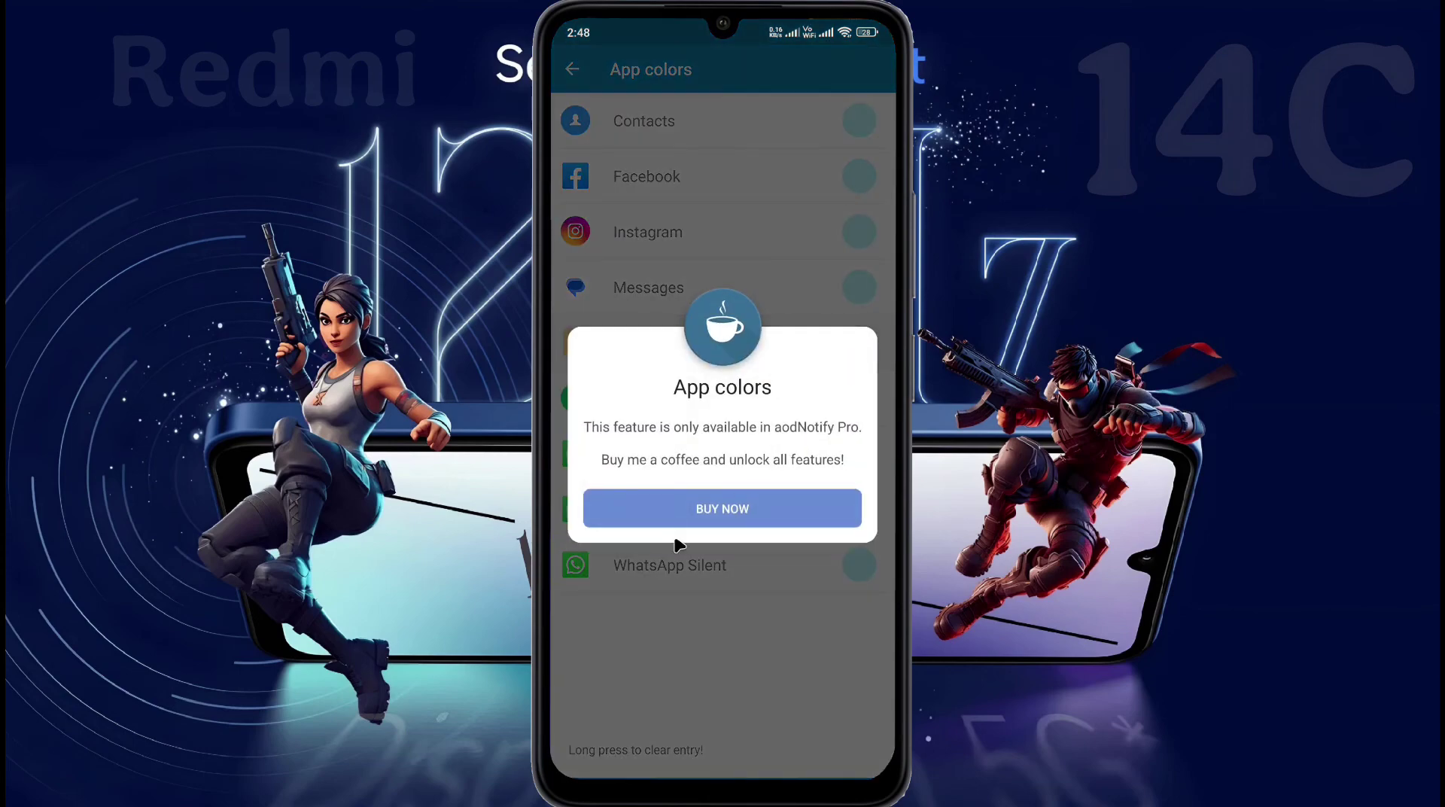
key("Escape")
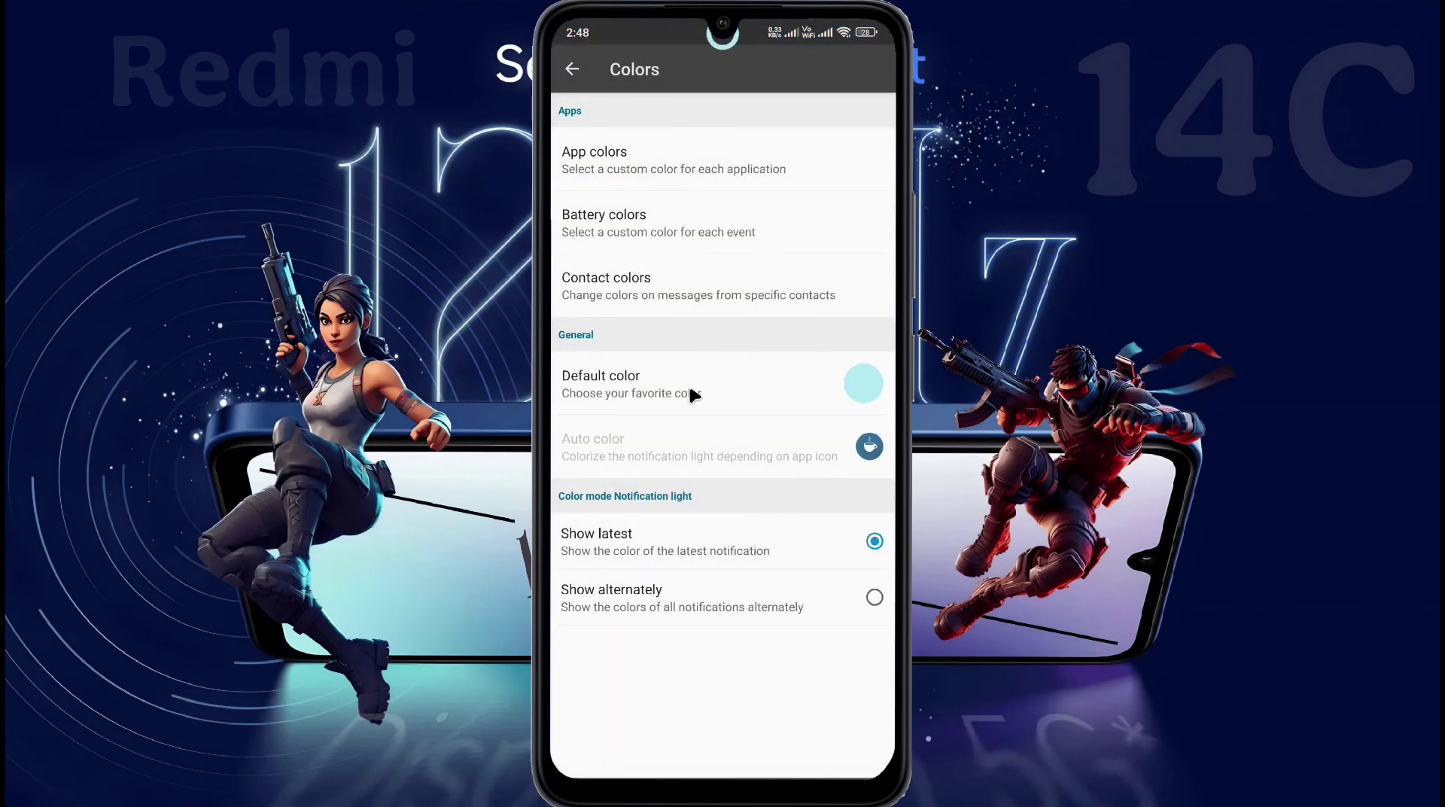
Step: Set the default notification light color to orange
left_click(866, 383)
left_click(722, 470)
left_click(763, 476)
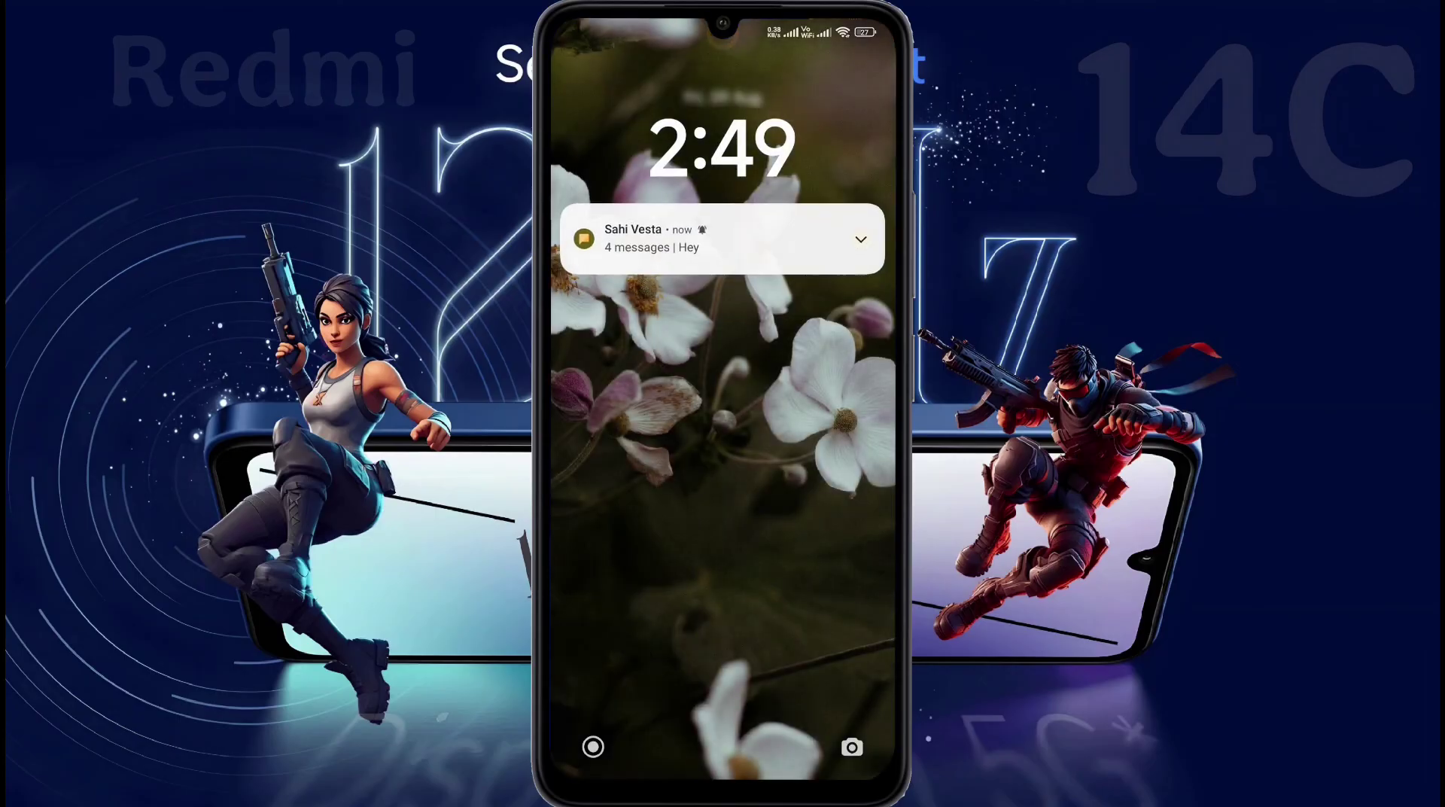
Step: Open the notification shade and dismiss the incoming message notification
key("super+n")
left_click_drag(678, 177, 883, 176)
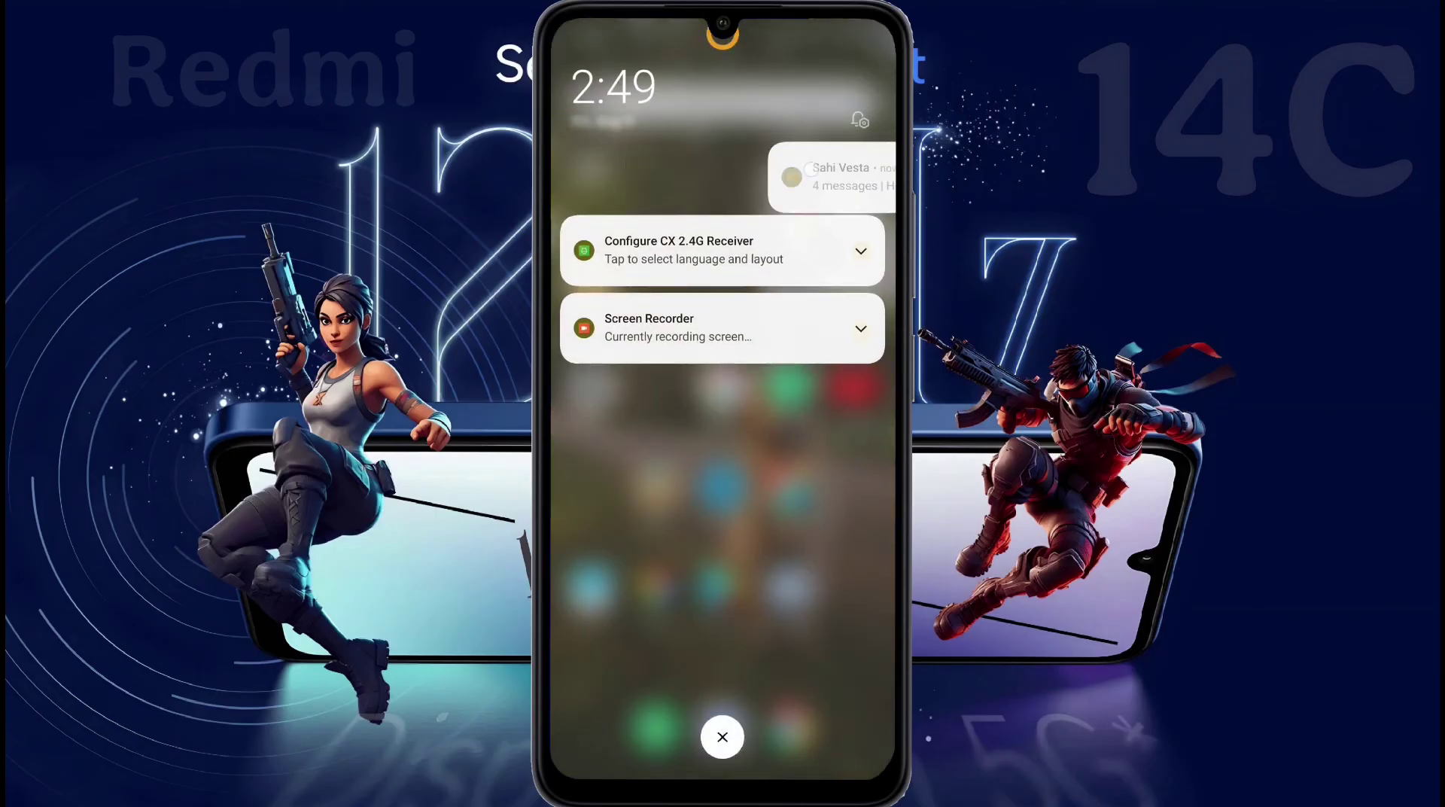